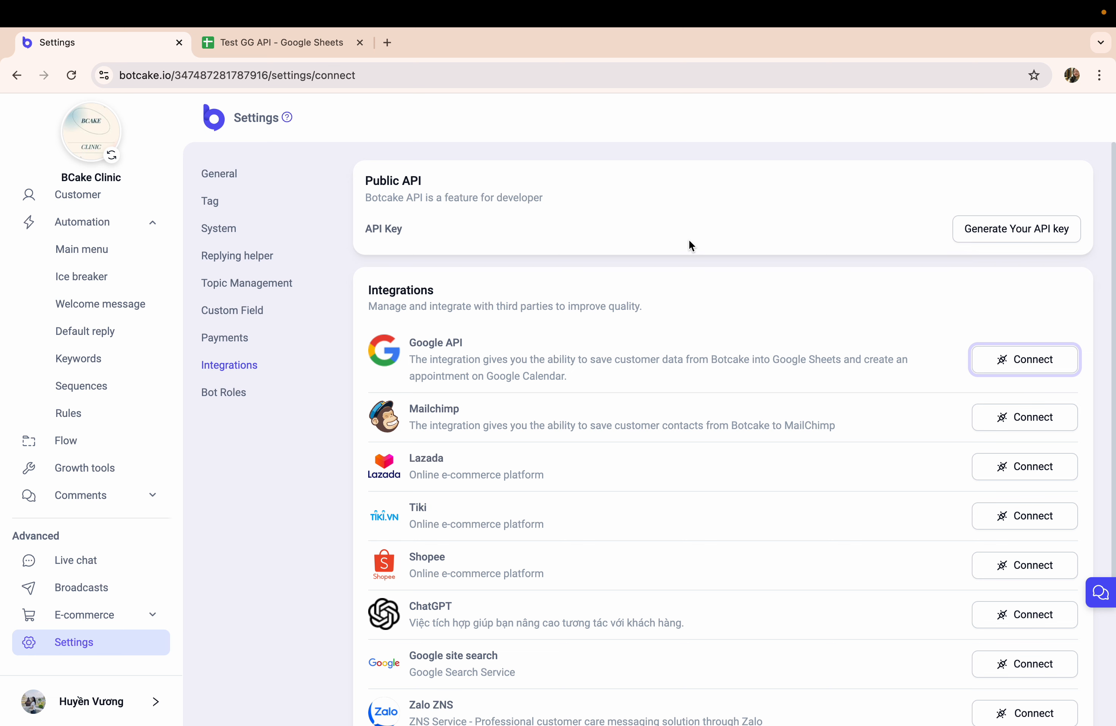
- Start connecting the Google API integration and choose the Google account to sign in with
scroll(689, 240, "down", 1)
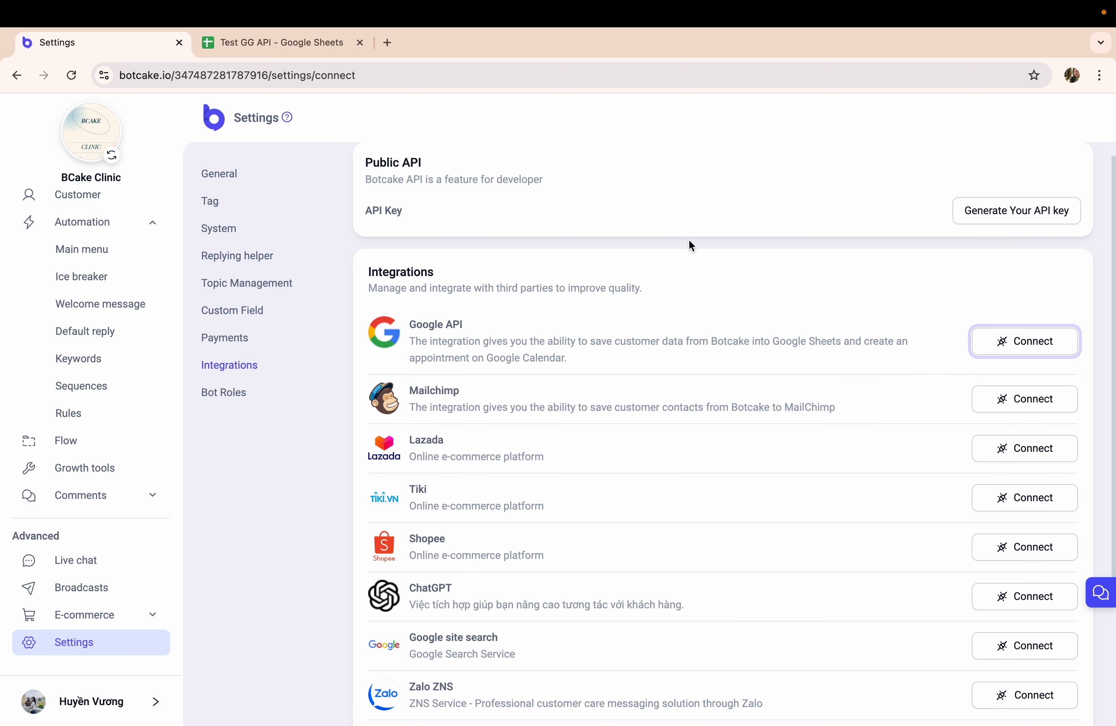
scroll(681, 251, "up", 1)
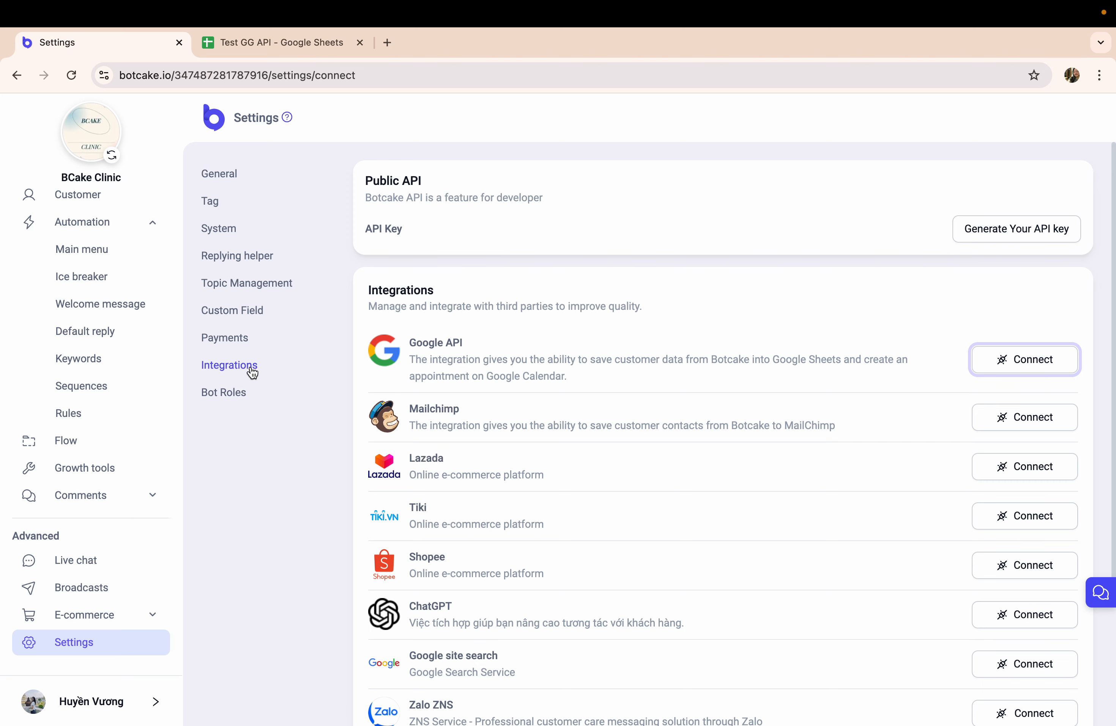
left_click(1042, 358)
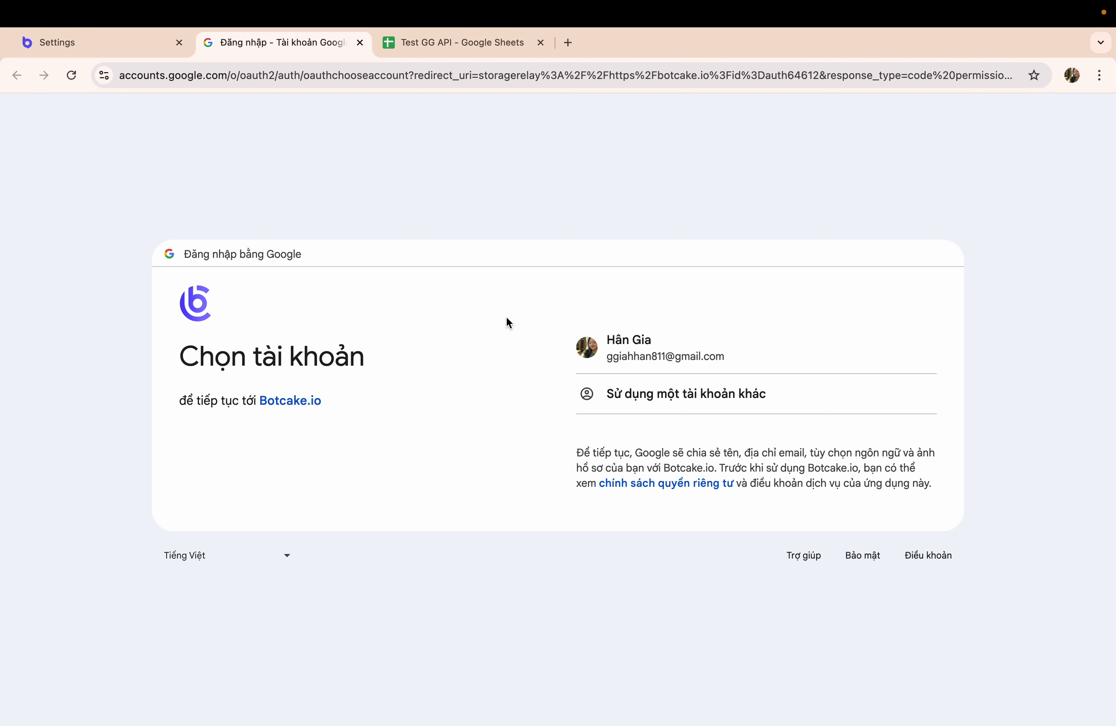
left_click(642, 357)
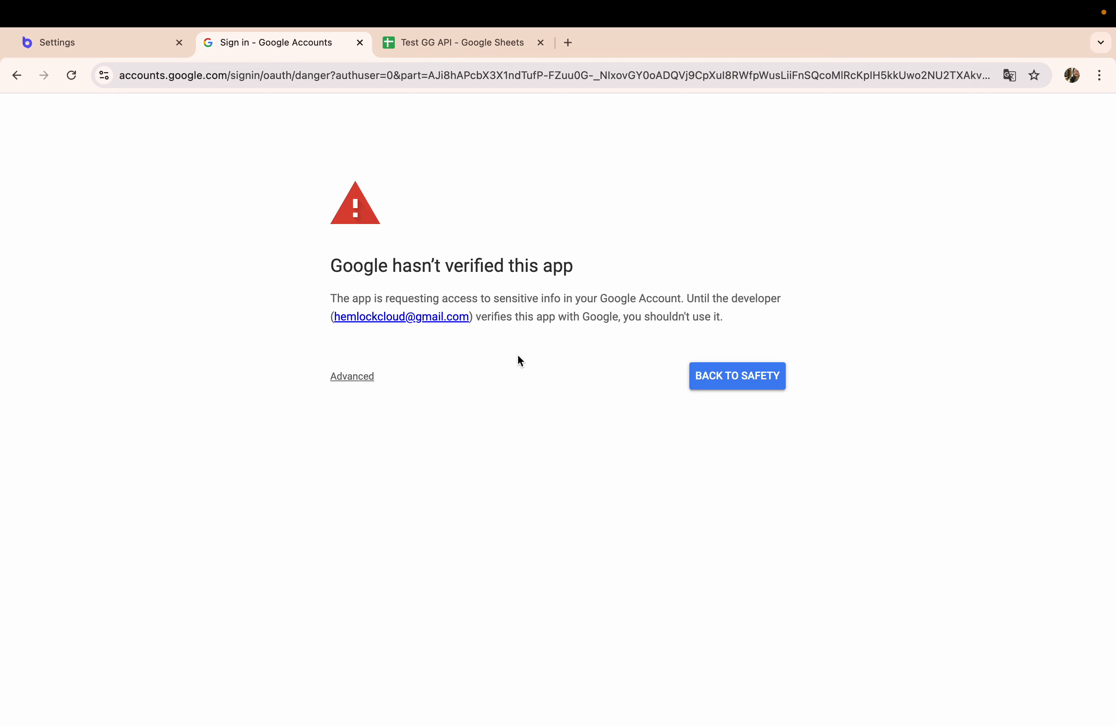
- Proceed past the unverified-app warning to Botcake.io and continue the Google sign-in
left_click(359, 377)
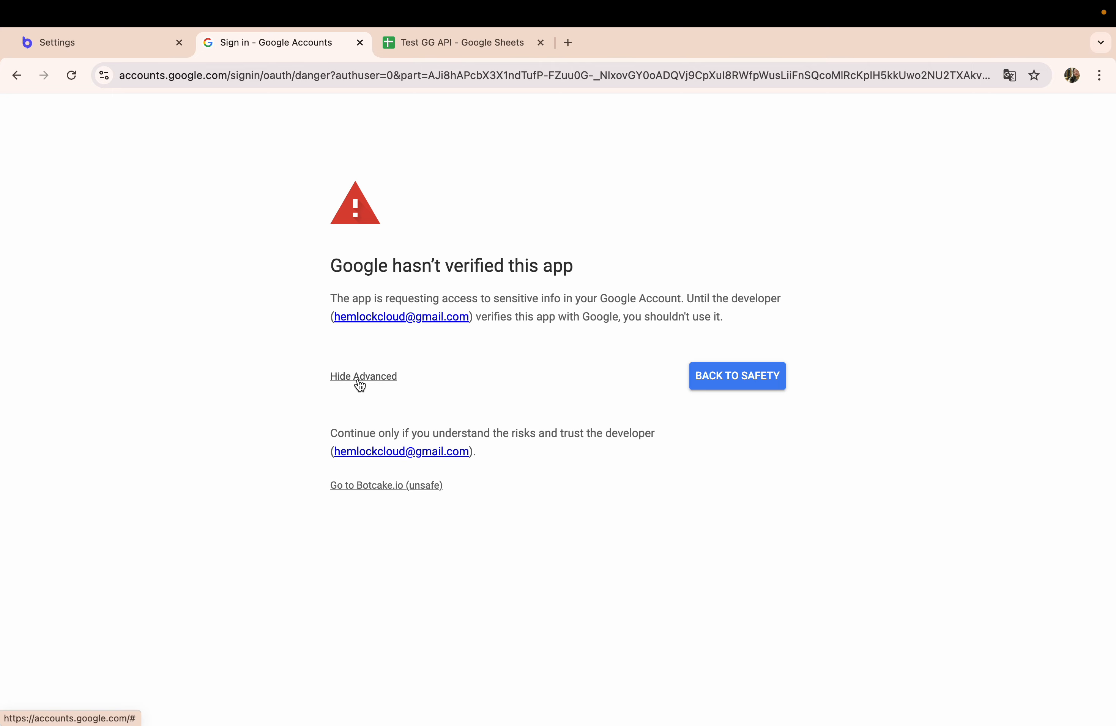
left_click(396, 493)
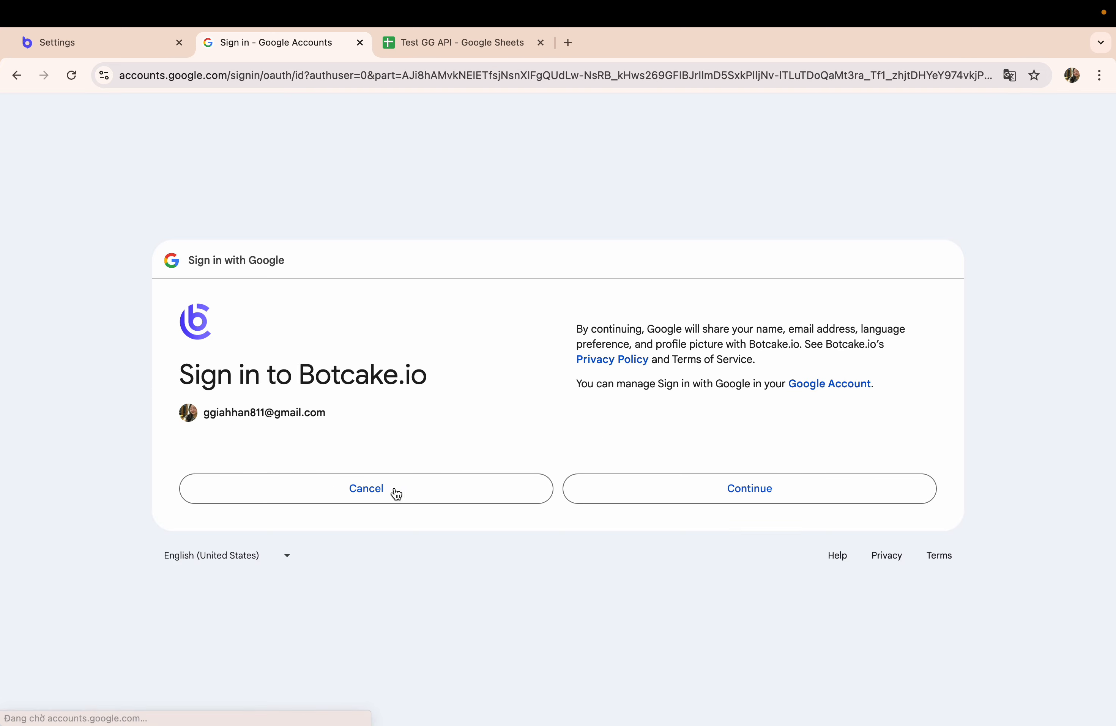
left_click(742, 492)
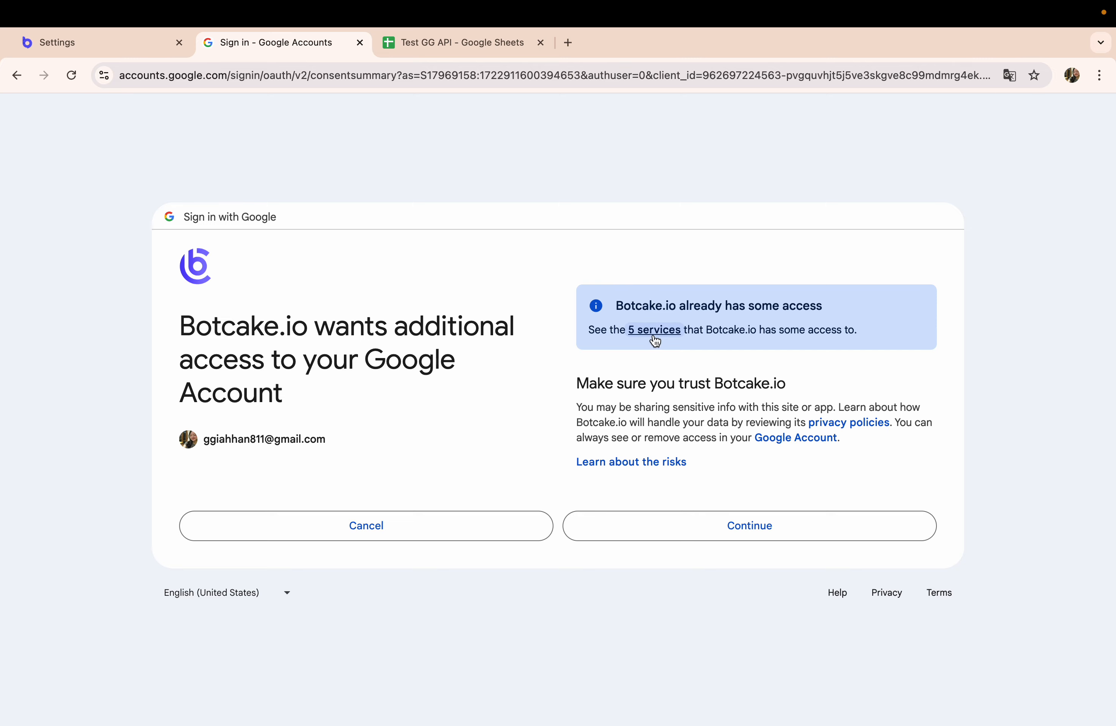
- Review the details of the Google Drive and Google Calendar permissions among the services Botcake.io already has access to
left_click(666, 334)
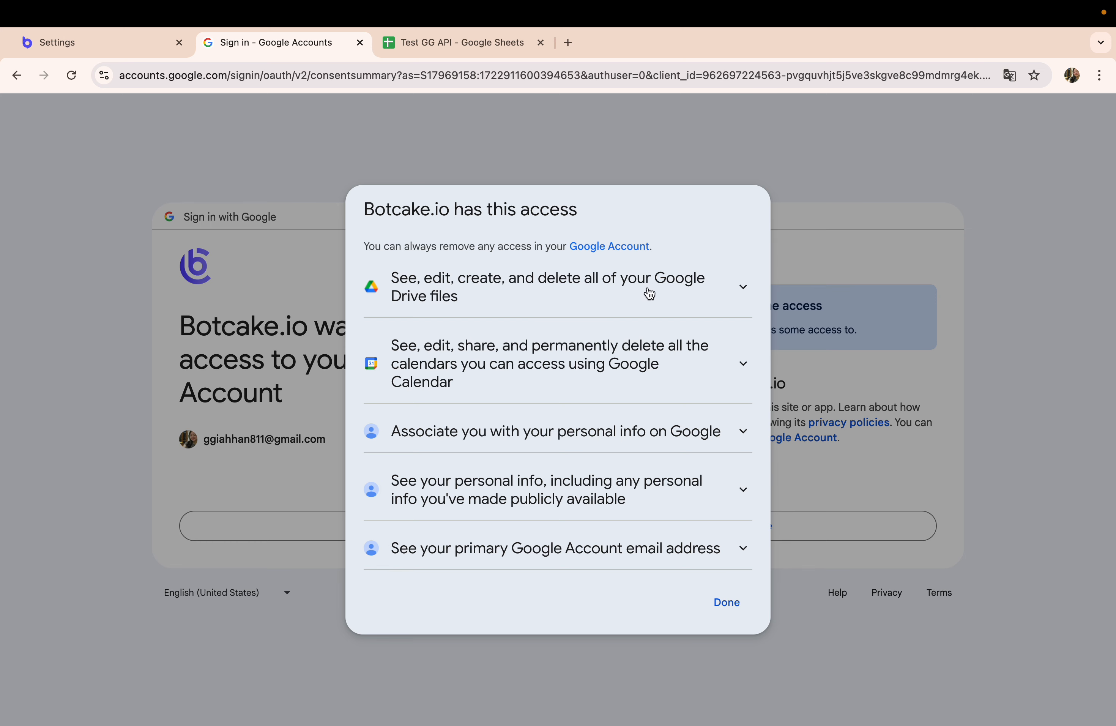
left_click(509, 298)
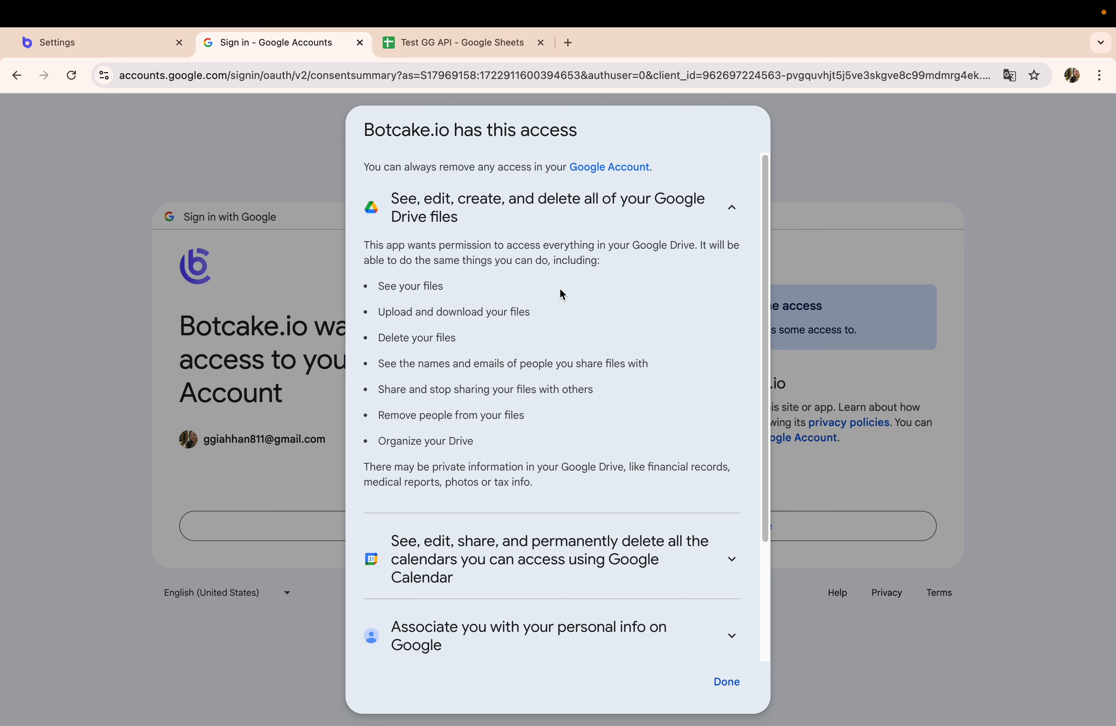
left_click(571, 207)
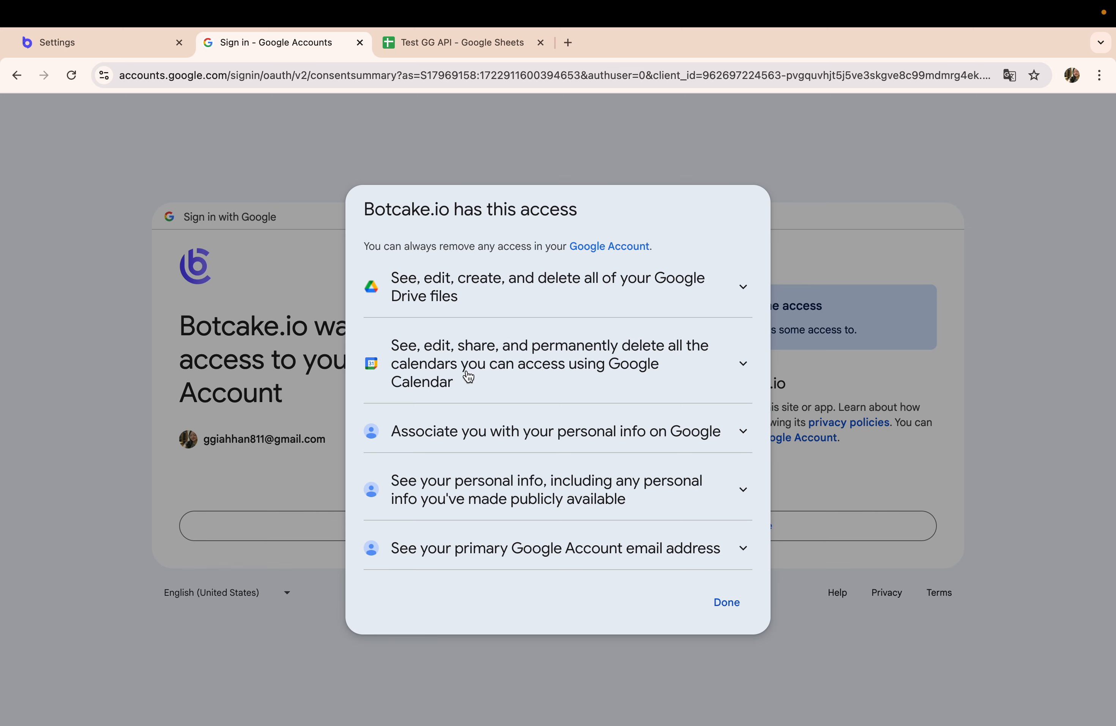
left_click(570, 374)
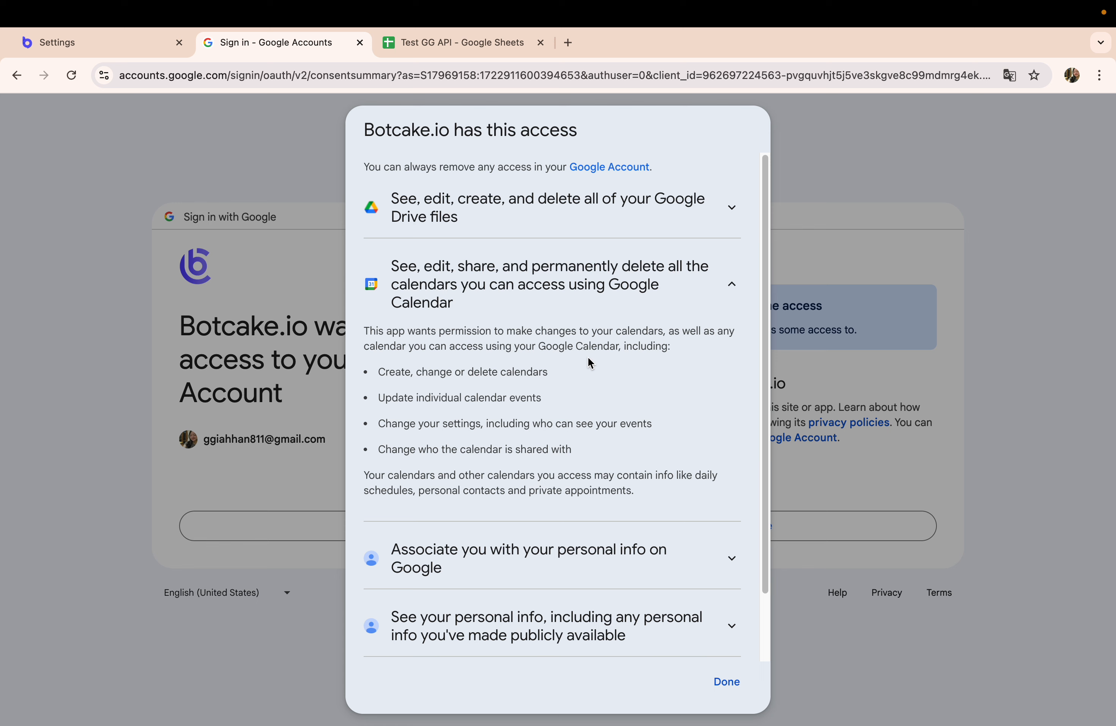
double_click(629, 330)
left_click(599, 288)
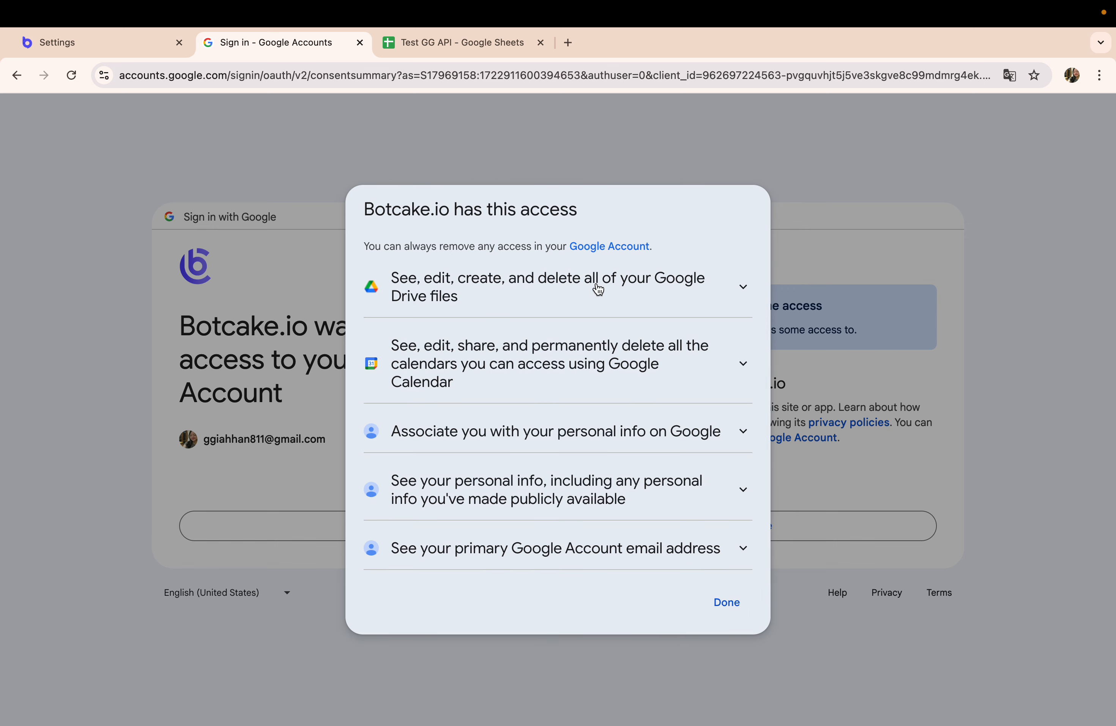
- Examine the details of the three personal-info permissions: Google association, public personal info, and primary email address
left_click(507, 430)
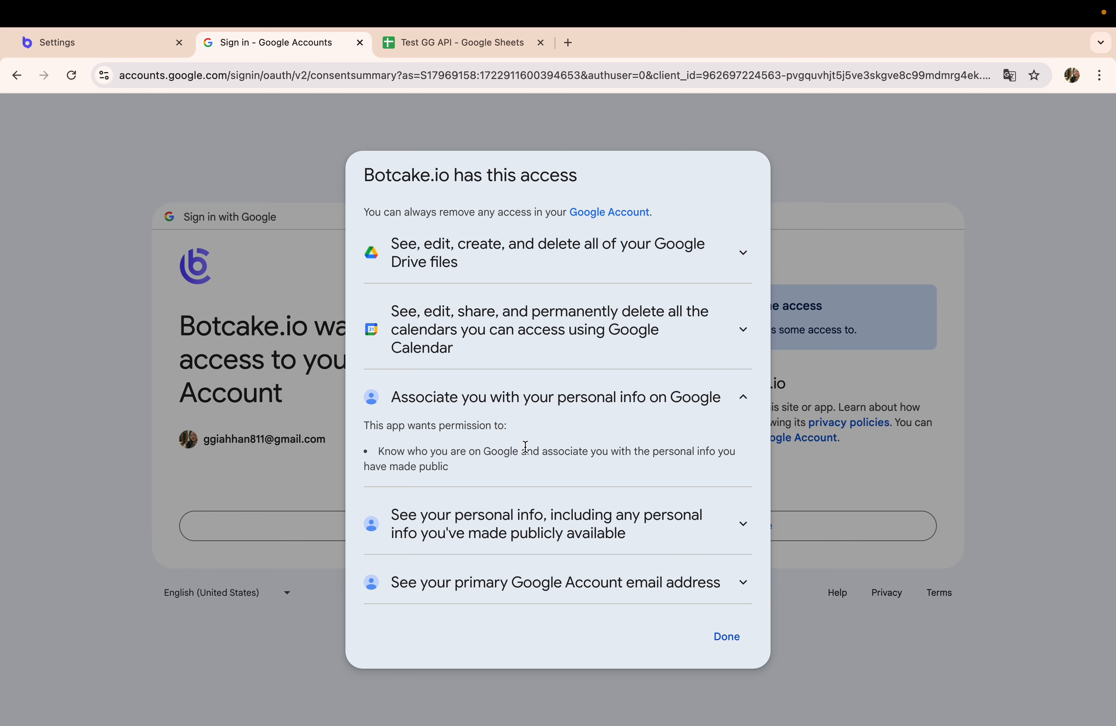
left_click(550, 400)
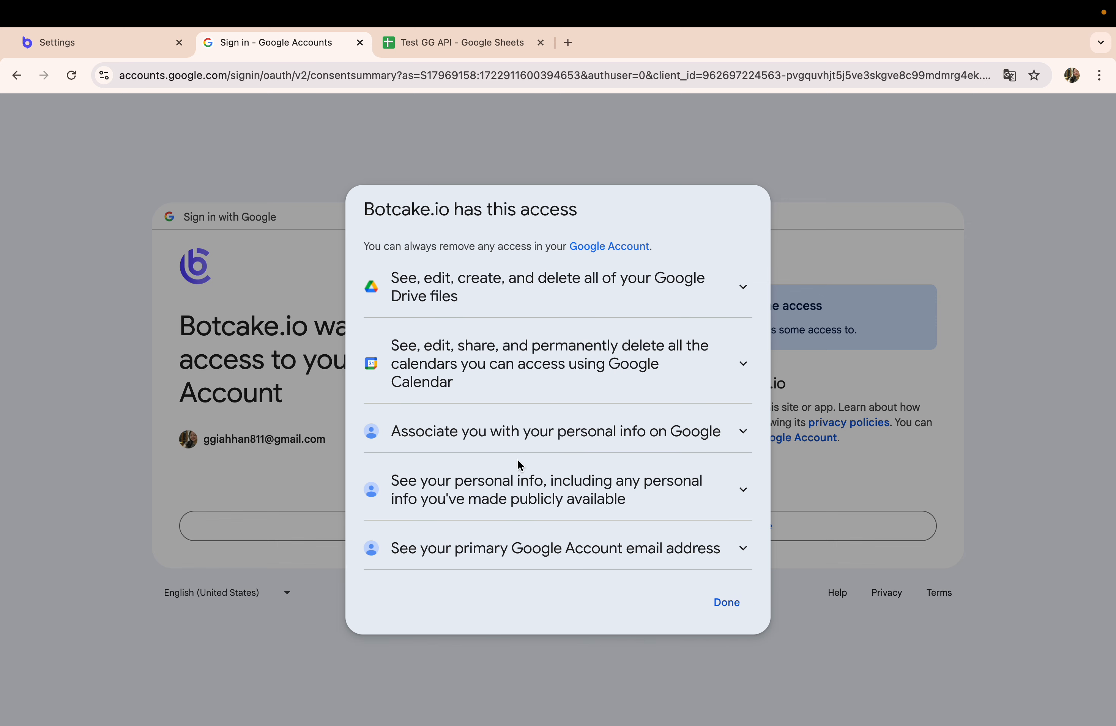
left_click(504, 488)
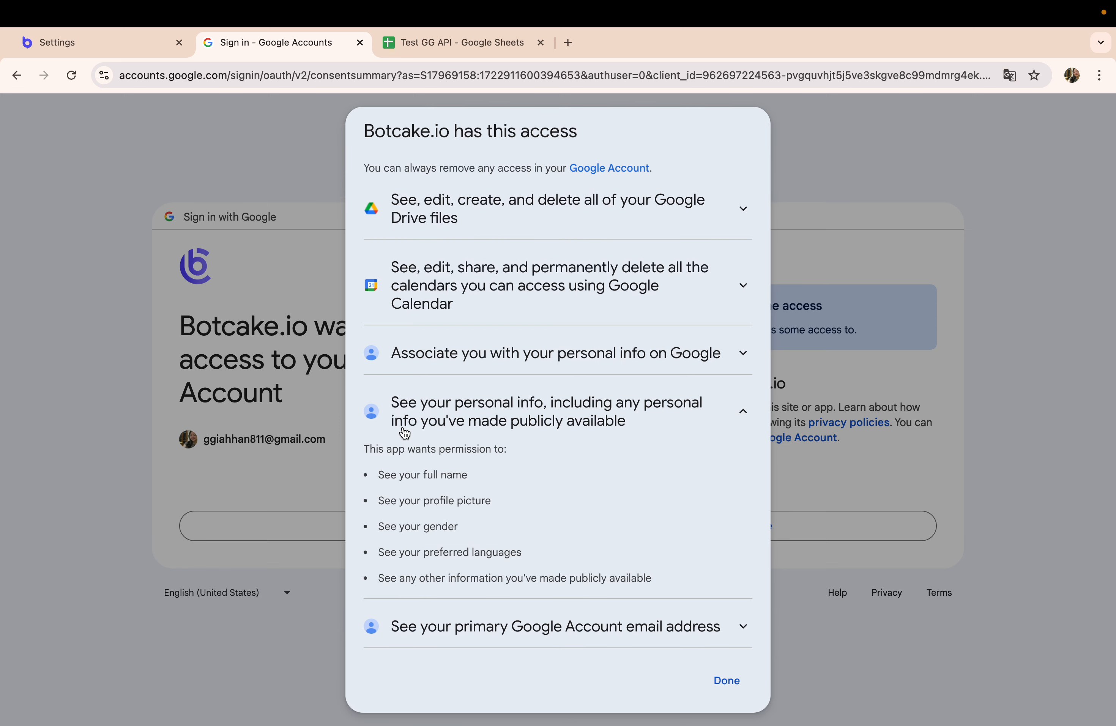
left_click(569, 429)
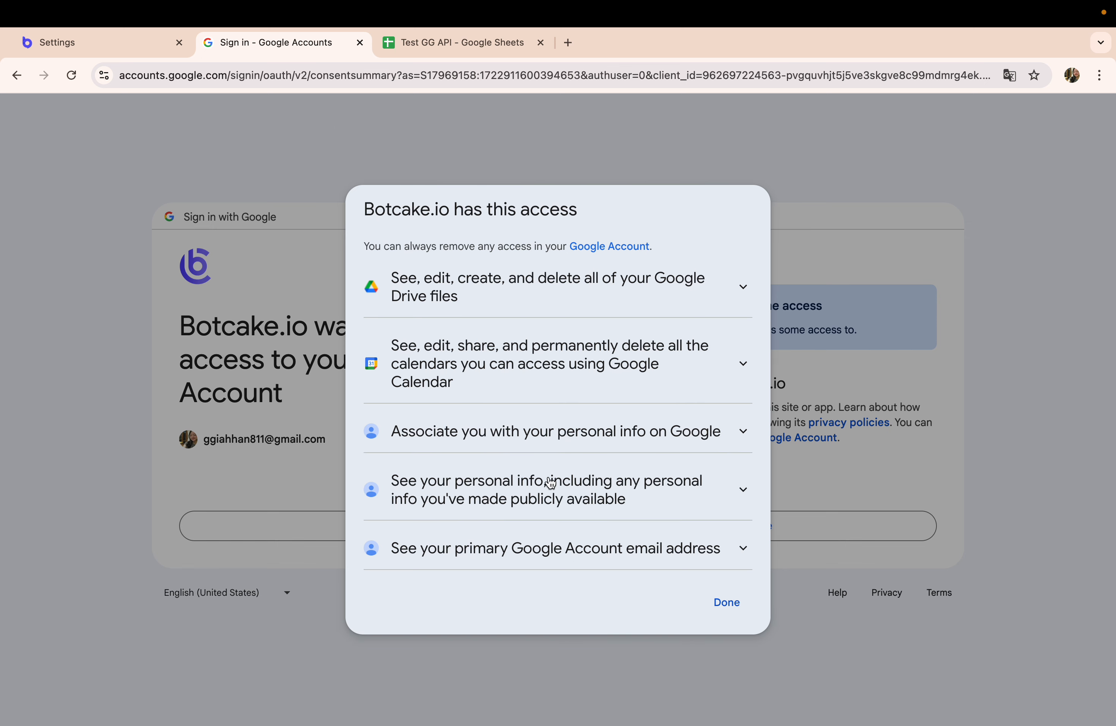
left_click(508, 557)
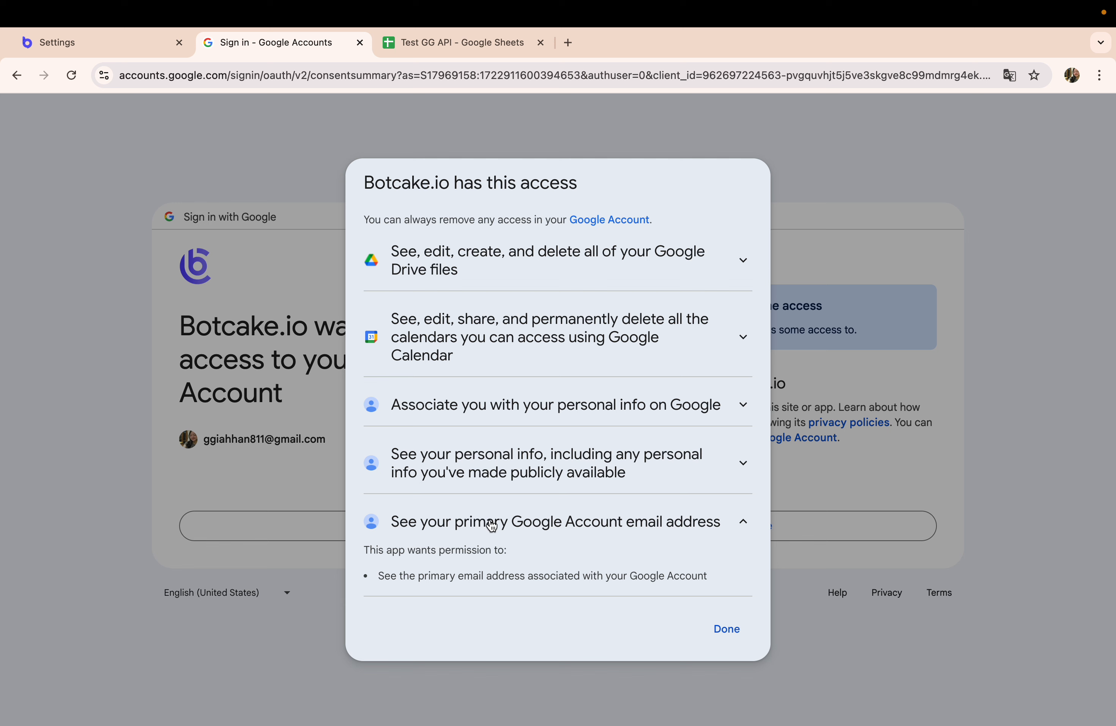
mouse_move(813, 5)
left_click(560, 537)
left_click(540, 549)
left_click(543, 528)
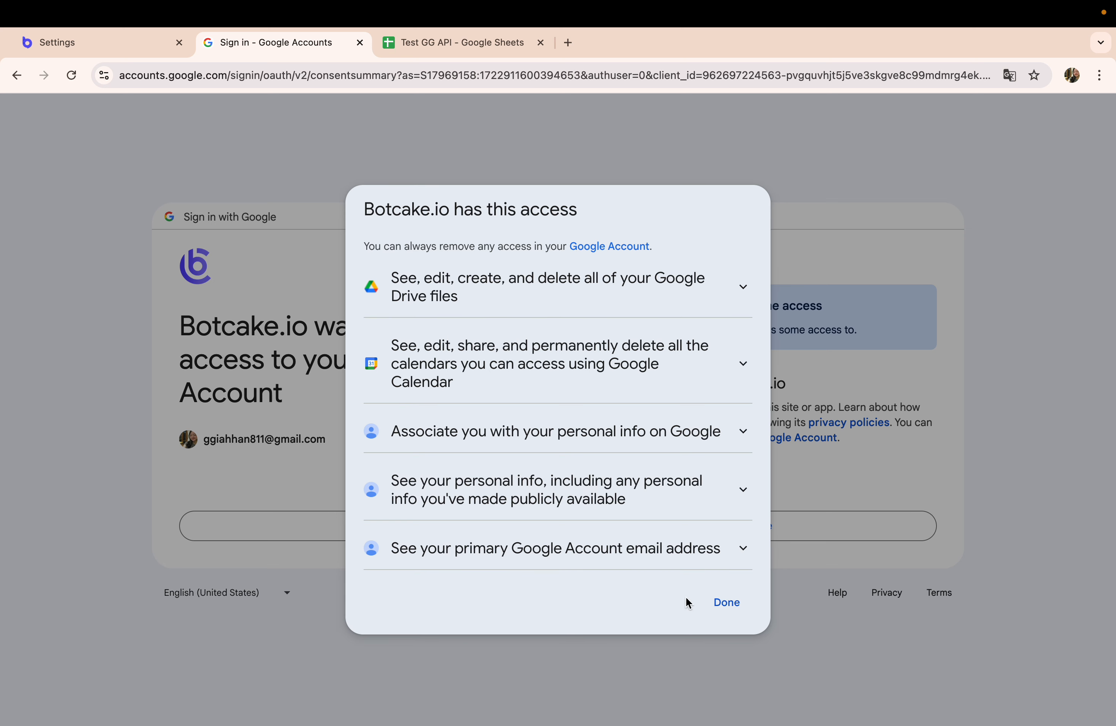
- Close the permission list and approve Botcake.io's additional access to the Google account
left_click(728, 599)
left_click(719, 526)
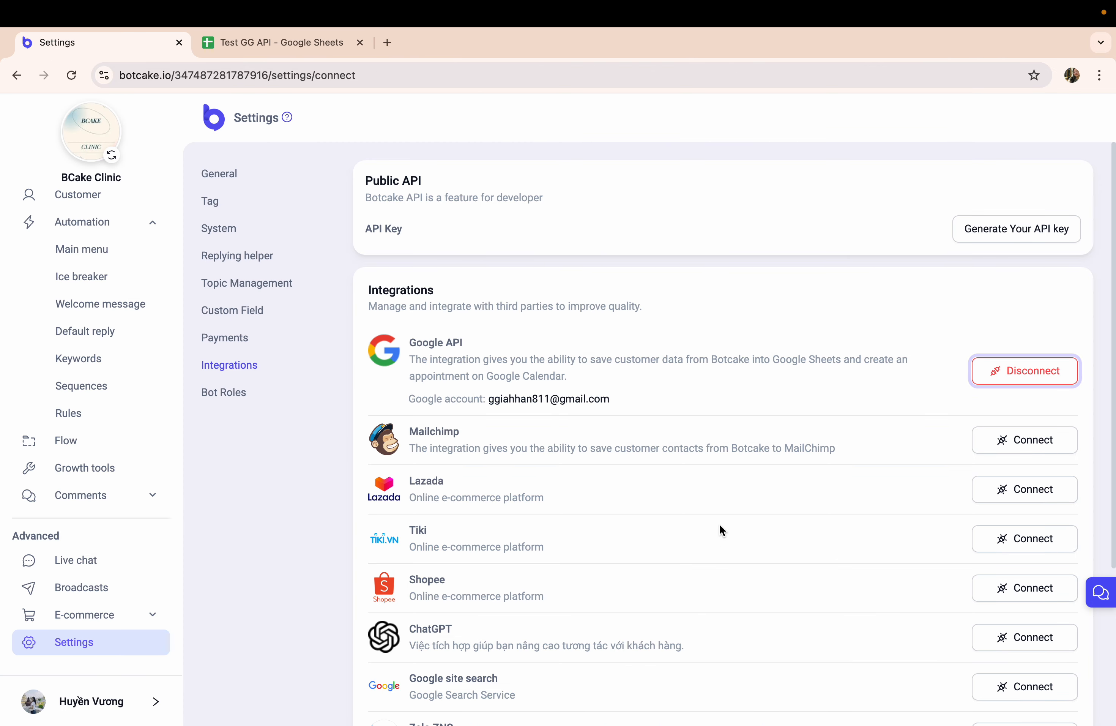
- Check which Google account is linked under the Google API entry in the integrations list
scroll(642, 453, "down", 1)
scroll(642, 452, "down", 1)
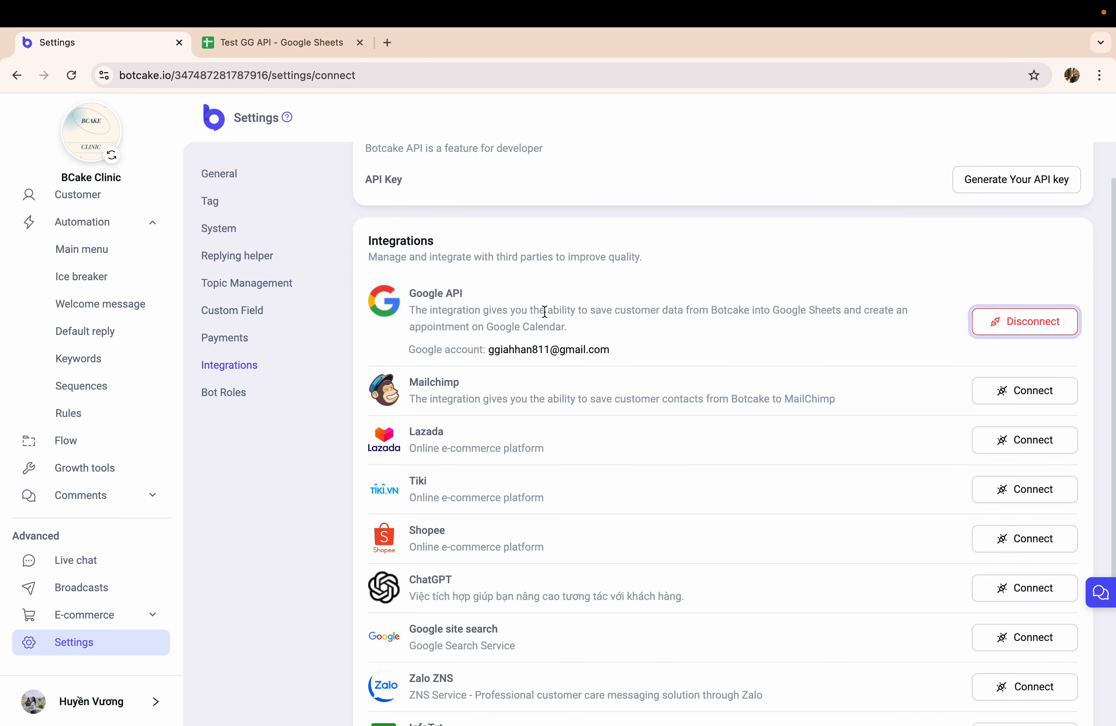
left_click_drag(487, 356, 612, 354)
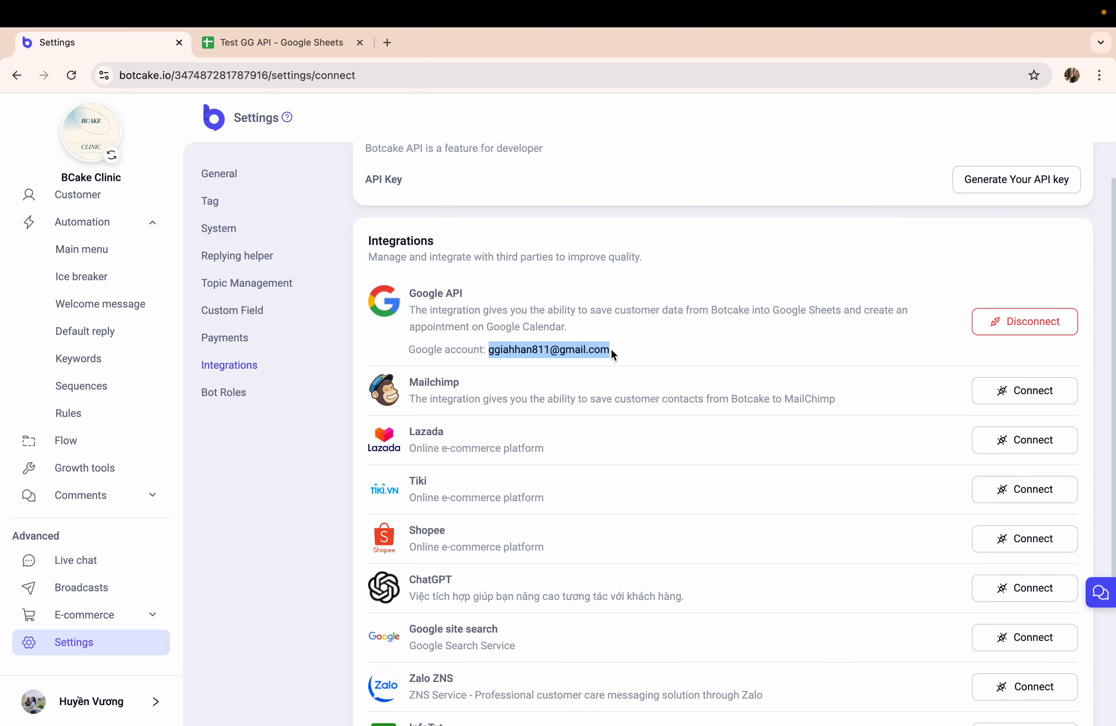
left_click(560, 350)
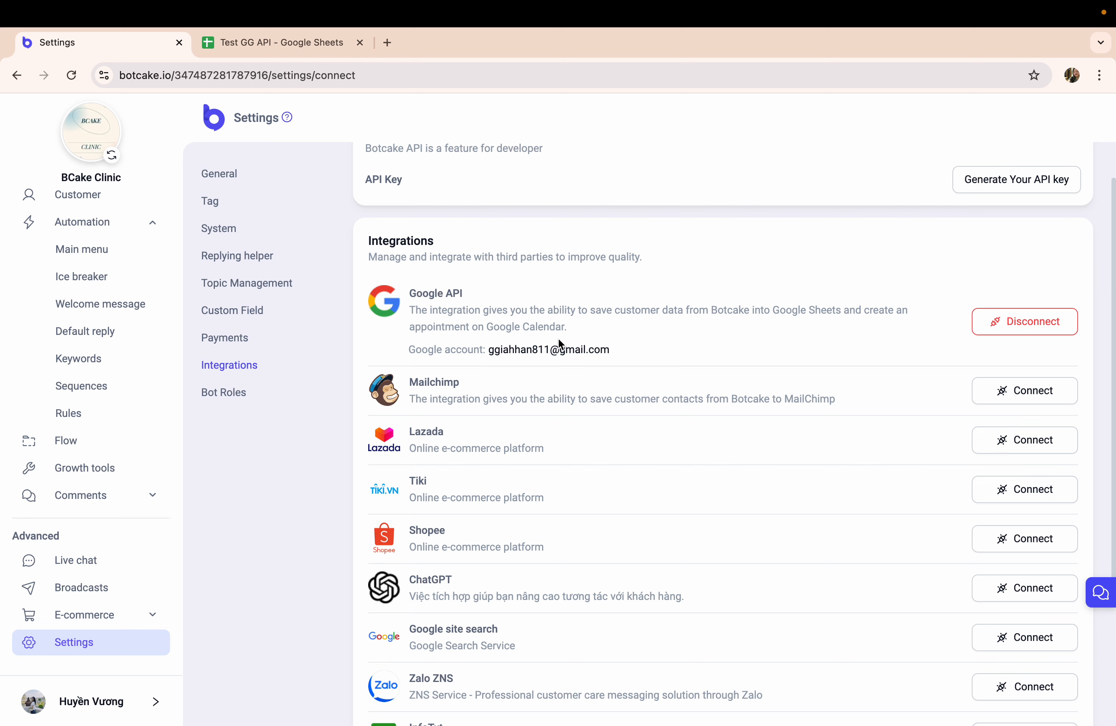
scroll(523, 339, "down", 3)
scroll(523, 340, "up", 2)
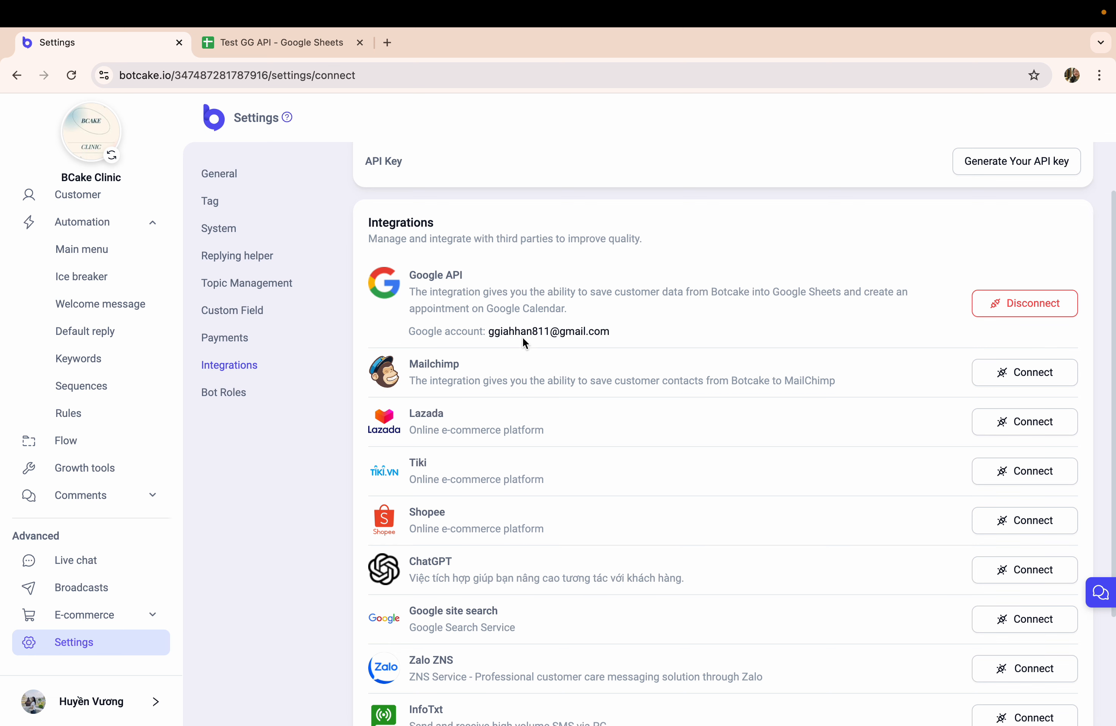
scroll(524, 342, "down", 1)
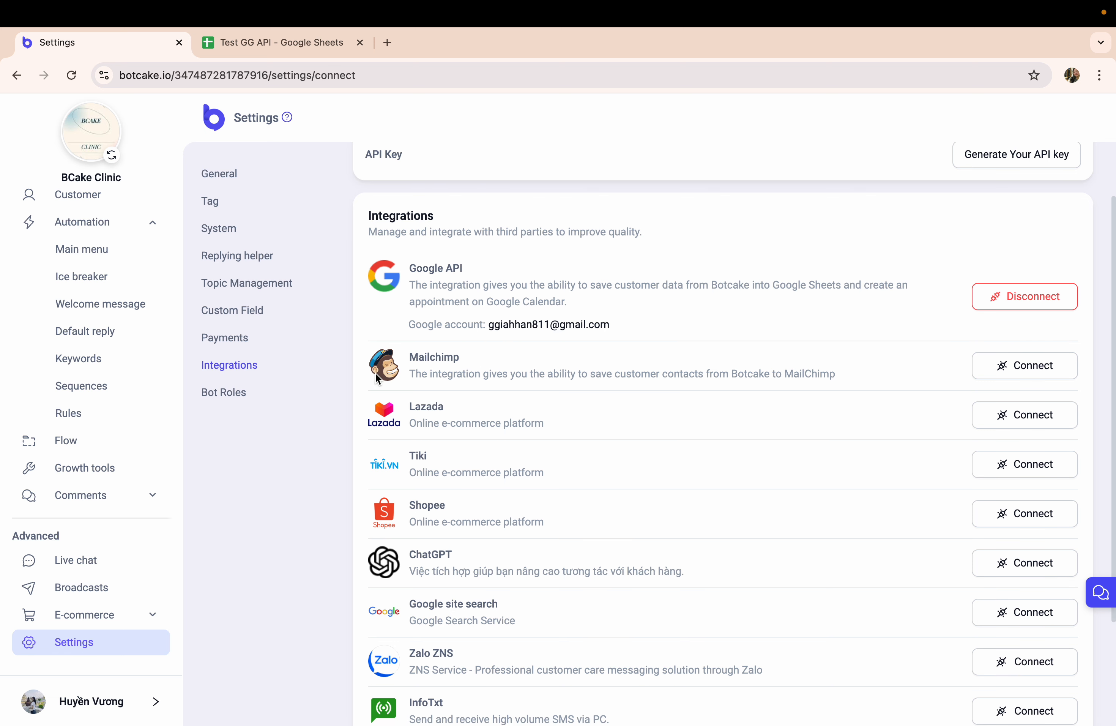
scroll(559, 323, "up", 2)
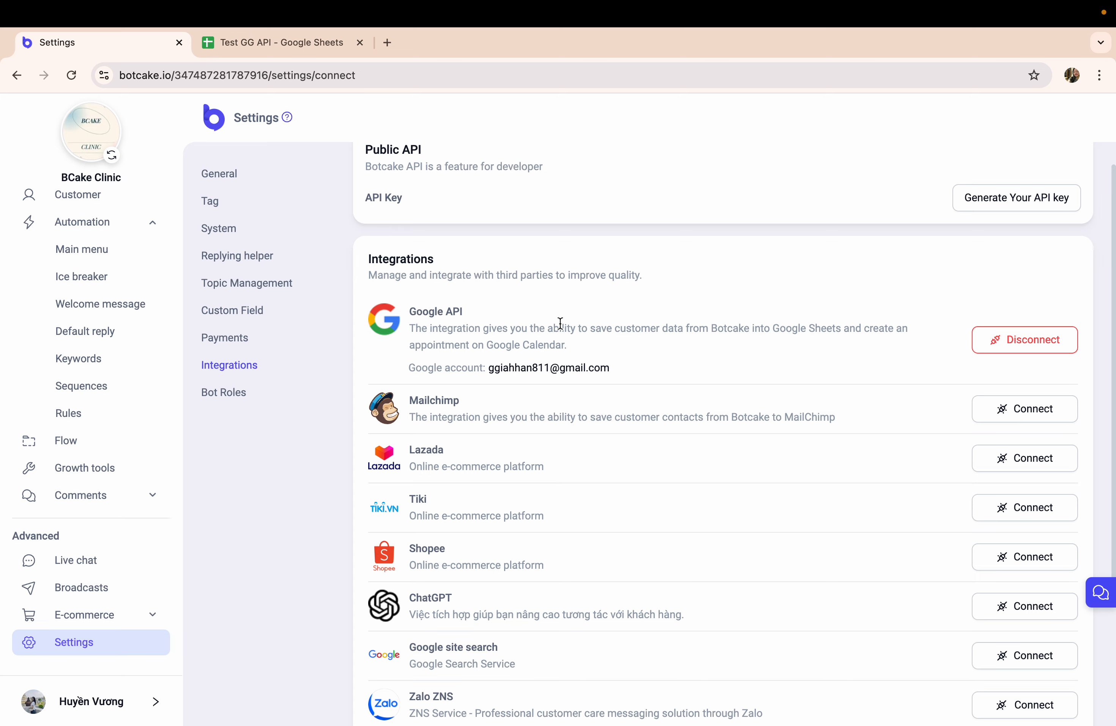
- Switch to the Test GG API spreadsheet in Google Sheets and inspect the survey headers in cells A1 and B1
left_click(293, 52)
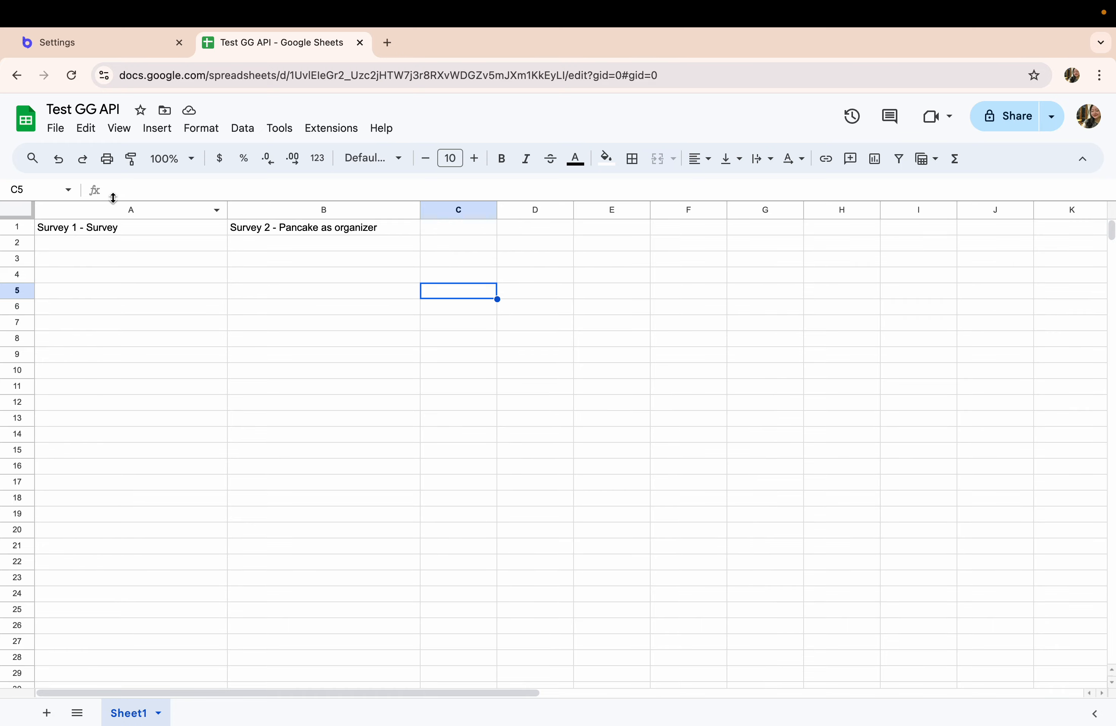
left_click(127, 231)
left_click(298, 229)
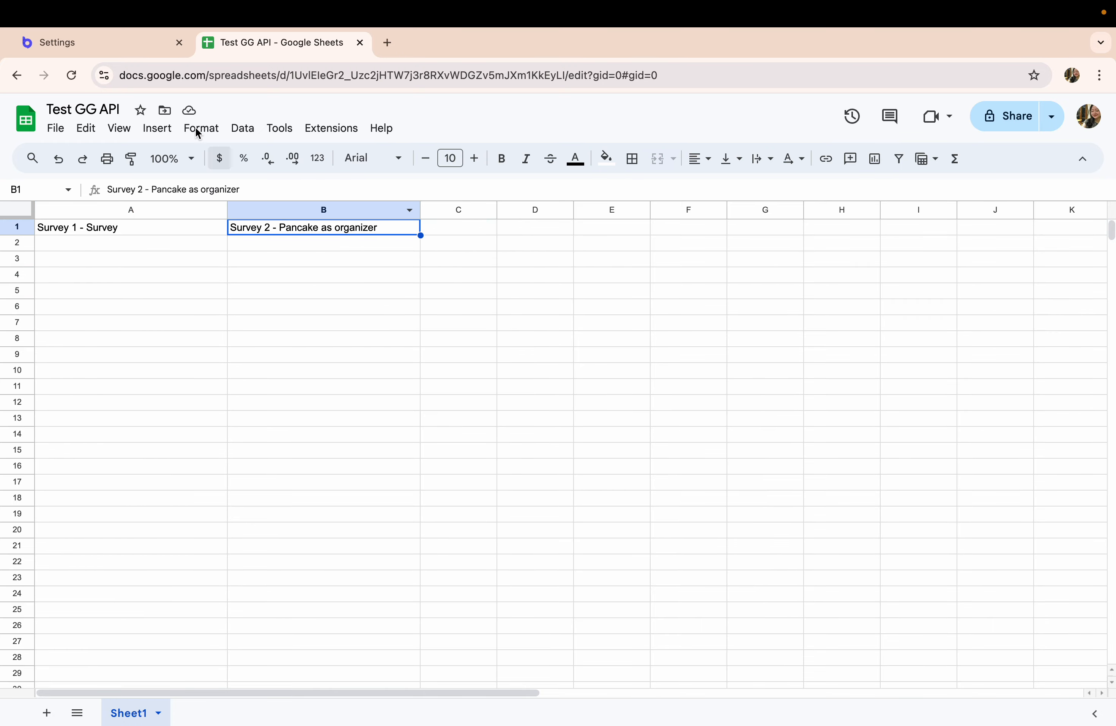
- Return to Botcake and open the message flow "Import GG api" for editing
left_click(133, 43)
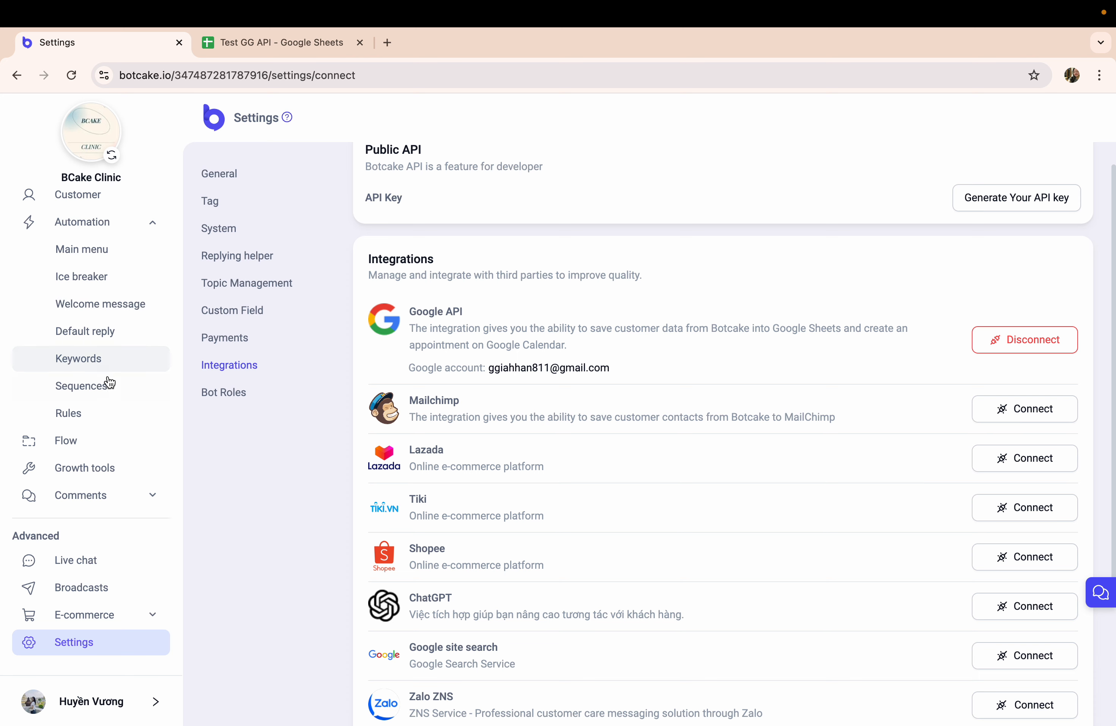
left_click(113, 440)
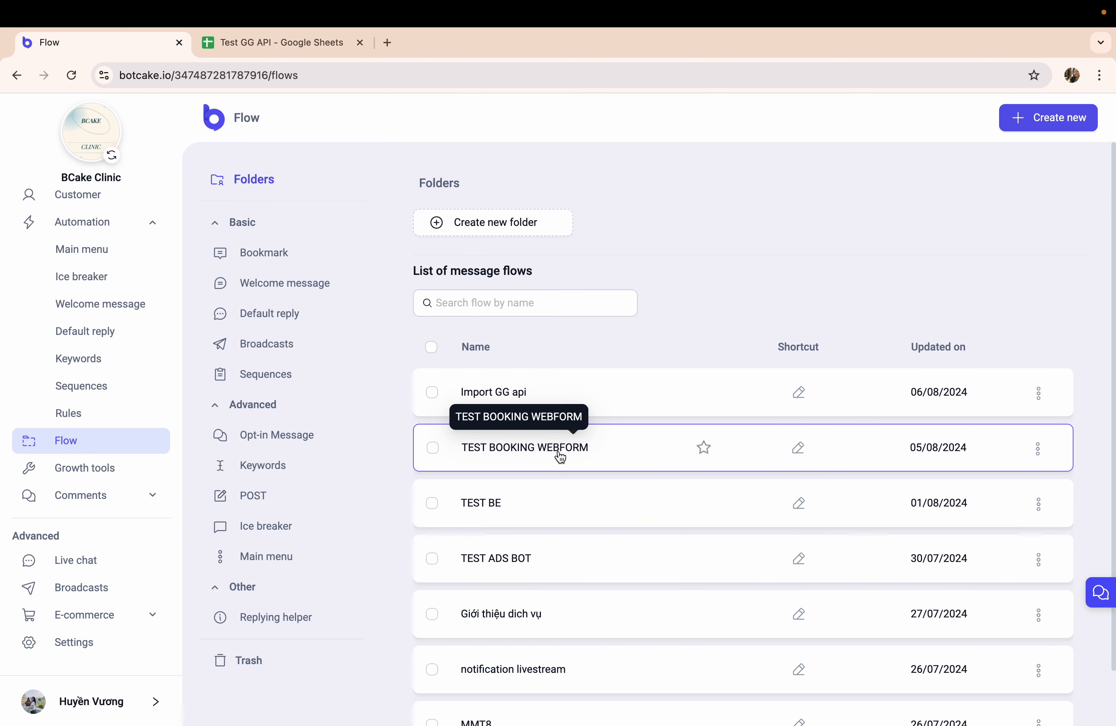
left_click(549, 399)
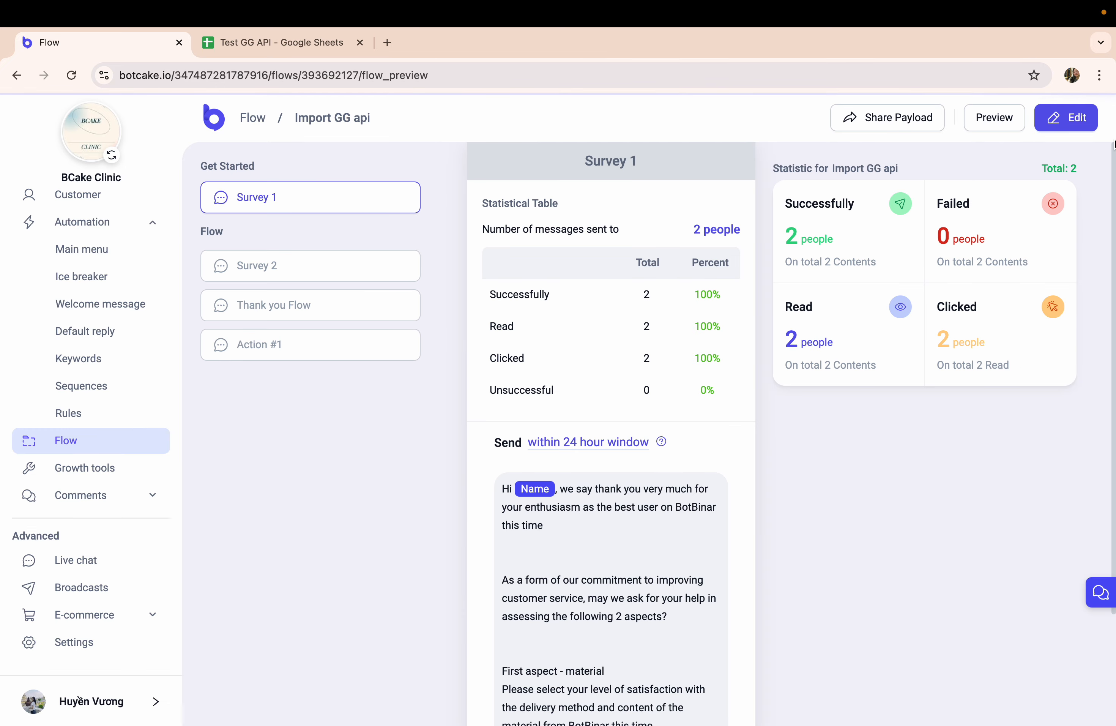
left_click(1084, 124)
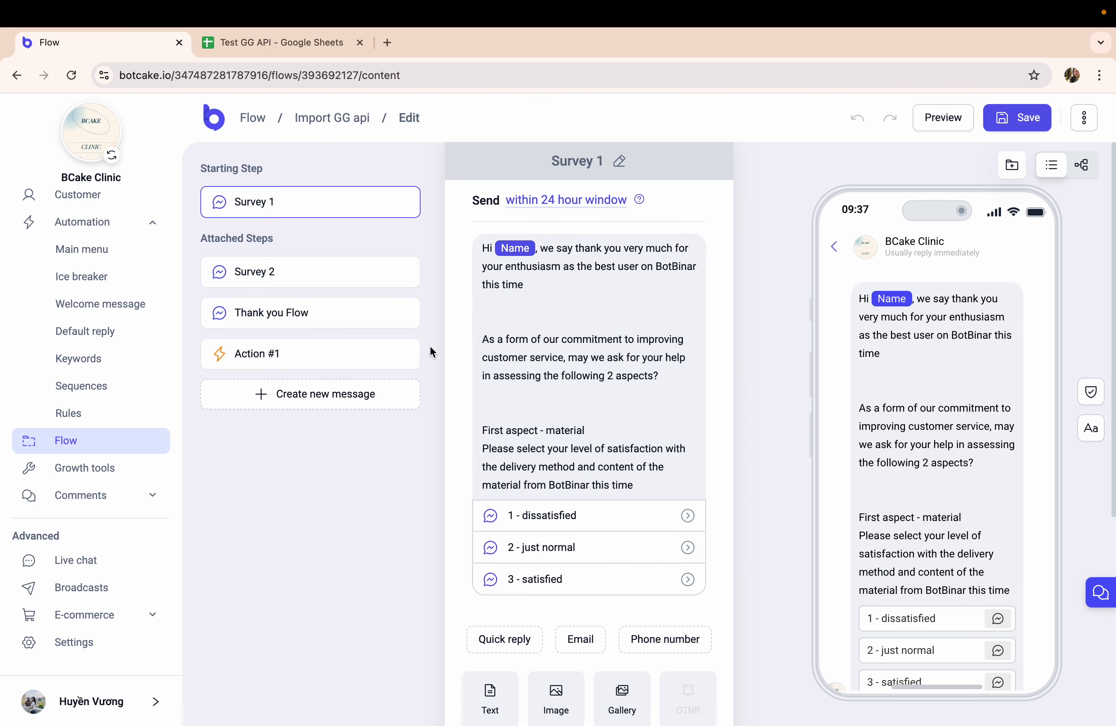
- Review the Survey 1 message and open the settings of its "1 - dissatisfied" button
scroll(563, 472, "down", 3)
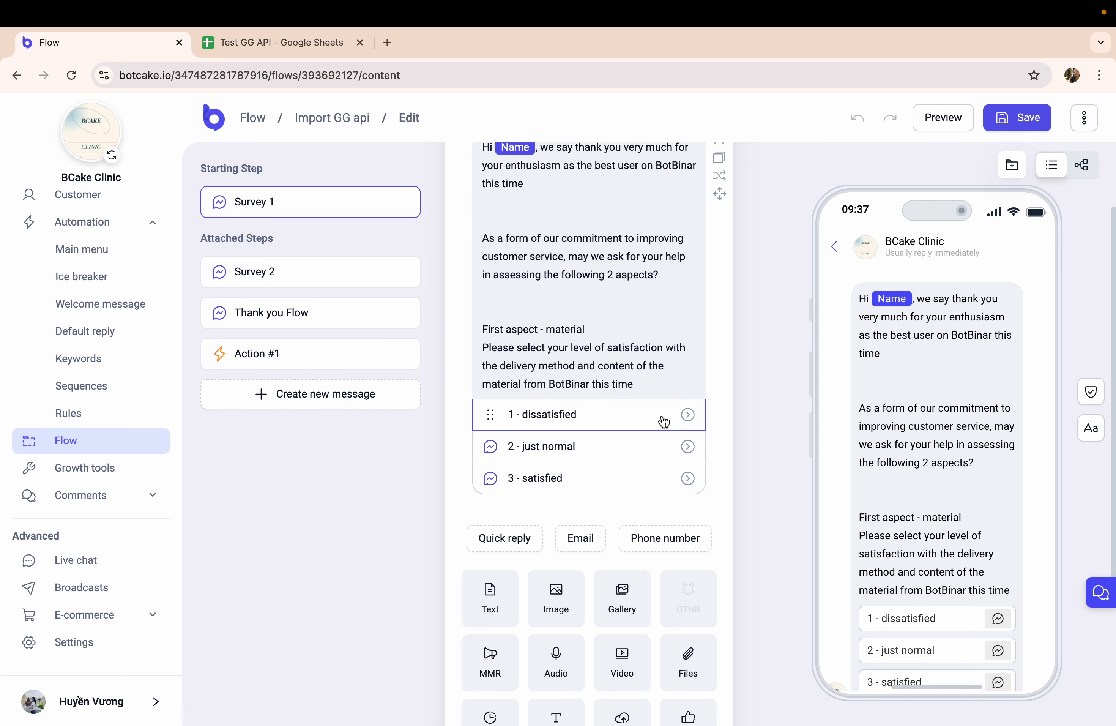
scroll(585, 327, "up", 3)
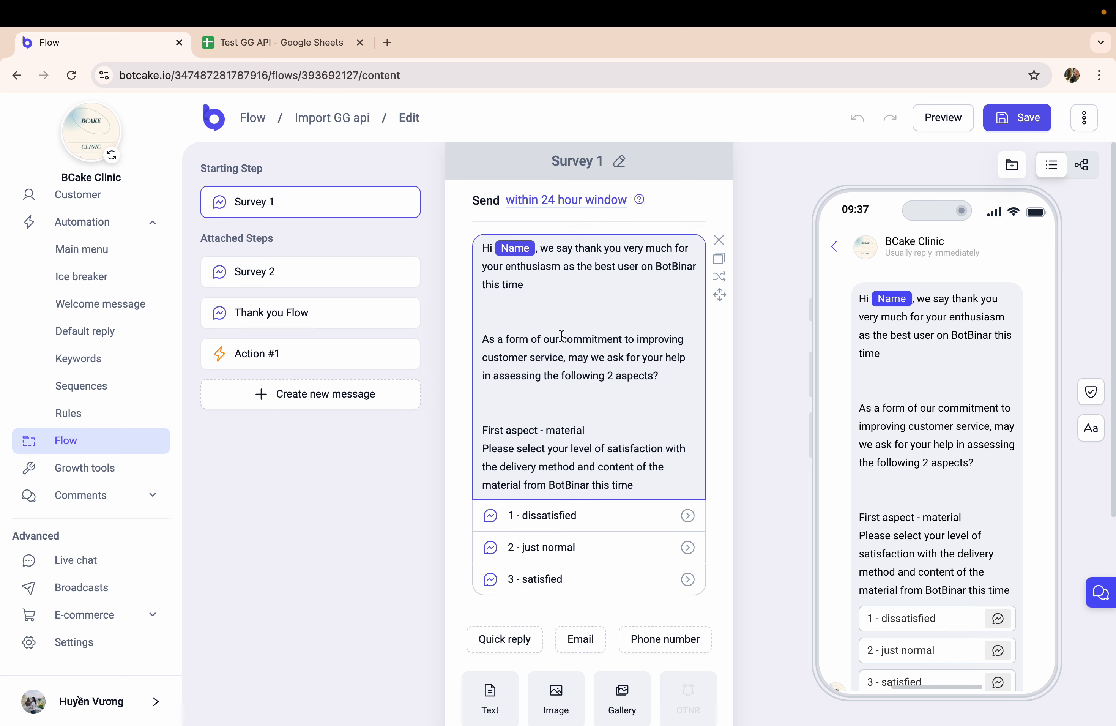
scroll(562, 338, "down", 4)
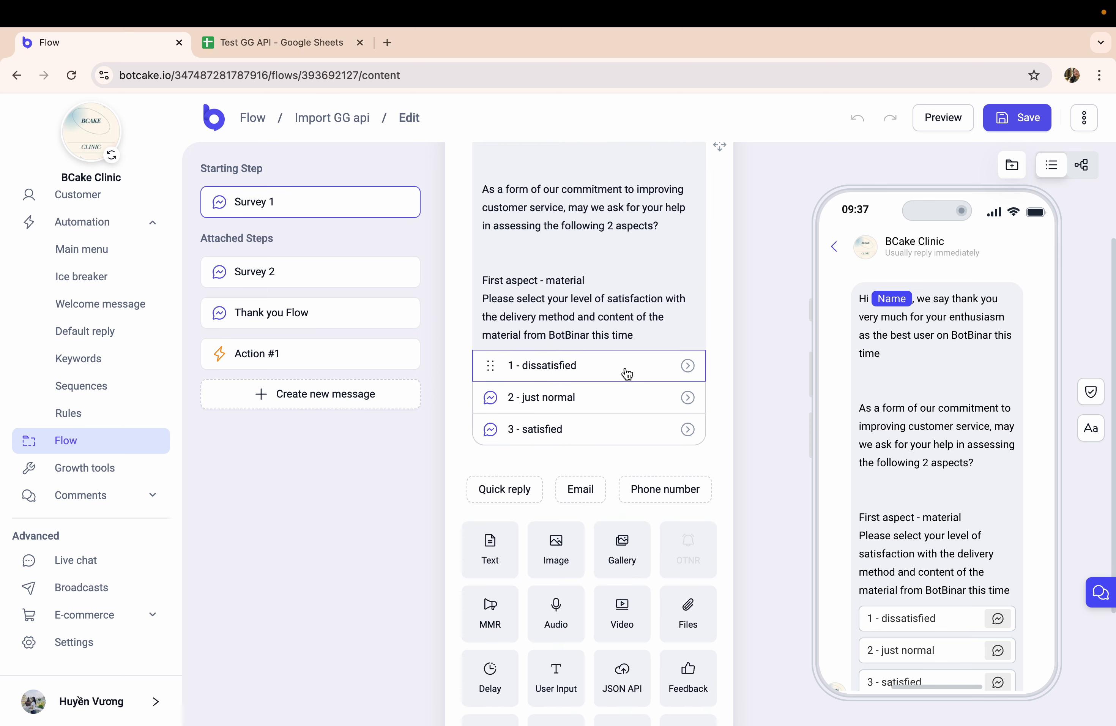
left_click(618, 380)
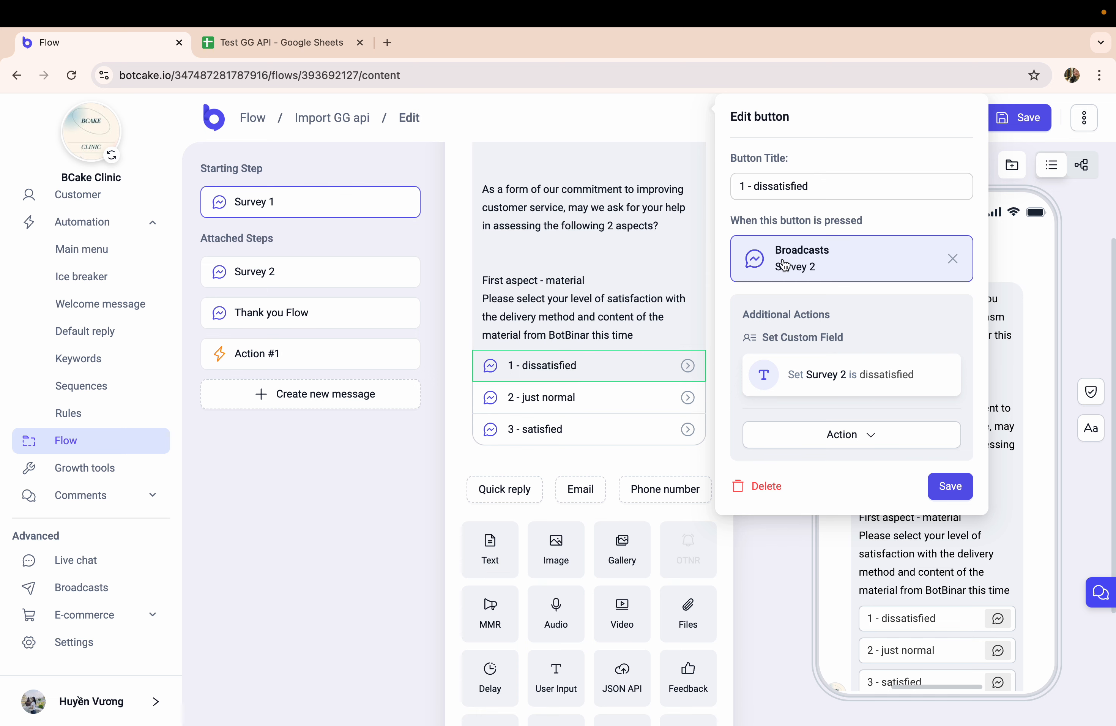
- Review the Set Custom Field action of the "1 - dissatisfied" button and save the button settings
left_click_drag(774, 338, 841, 339)
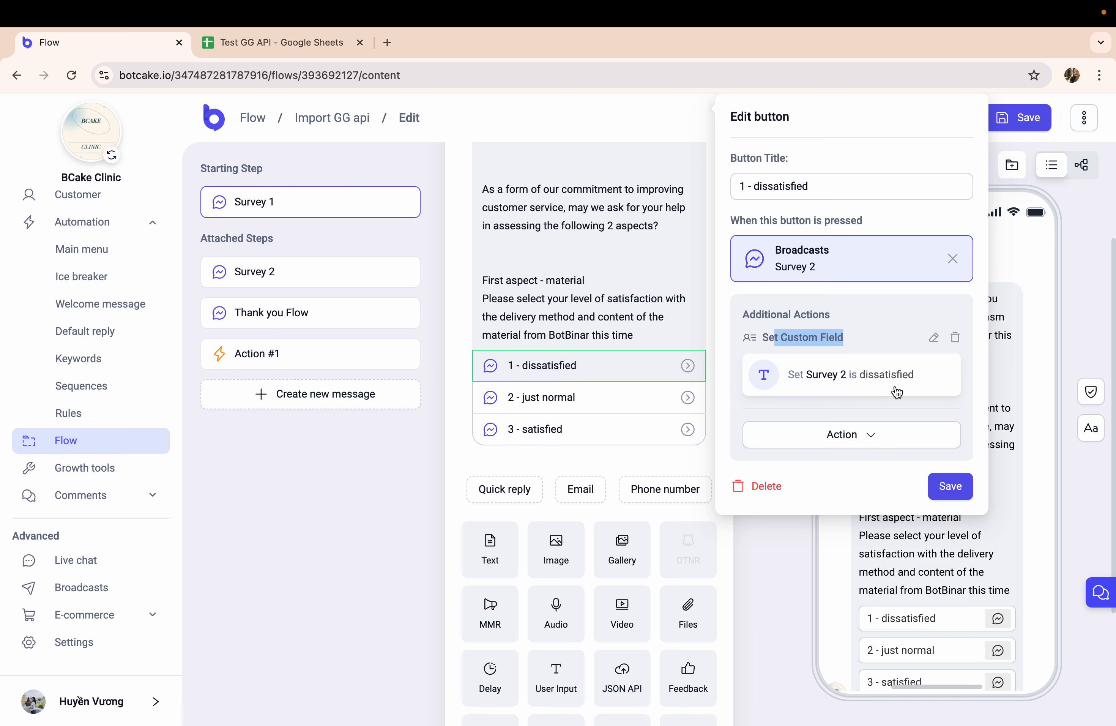
left_click(955, 489)
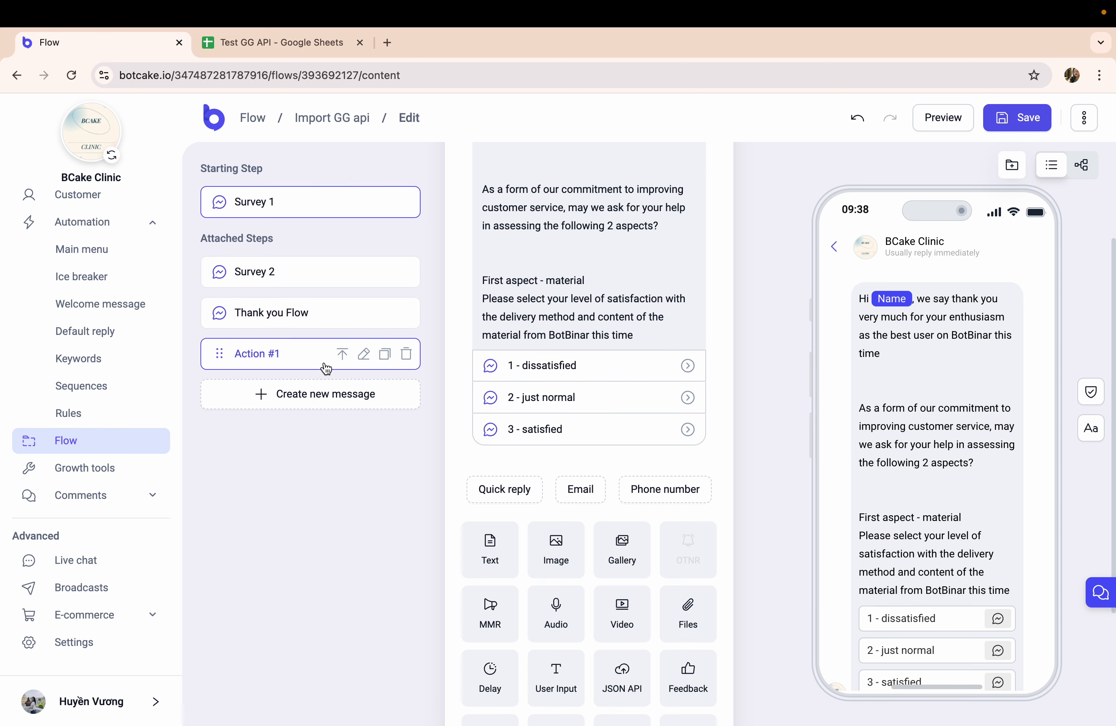
- In Action #1, remove the existing Google API action and add a new Connect to Google API action
left_click(282, 359)
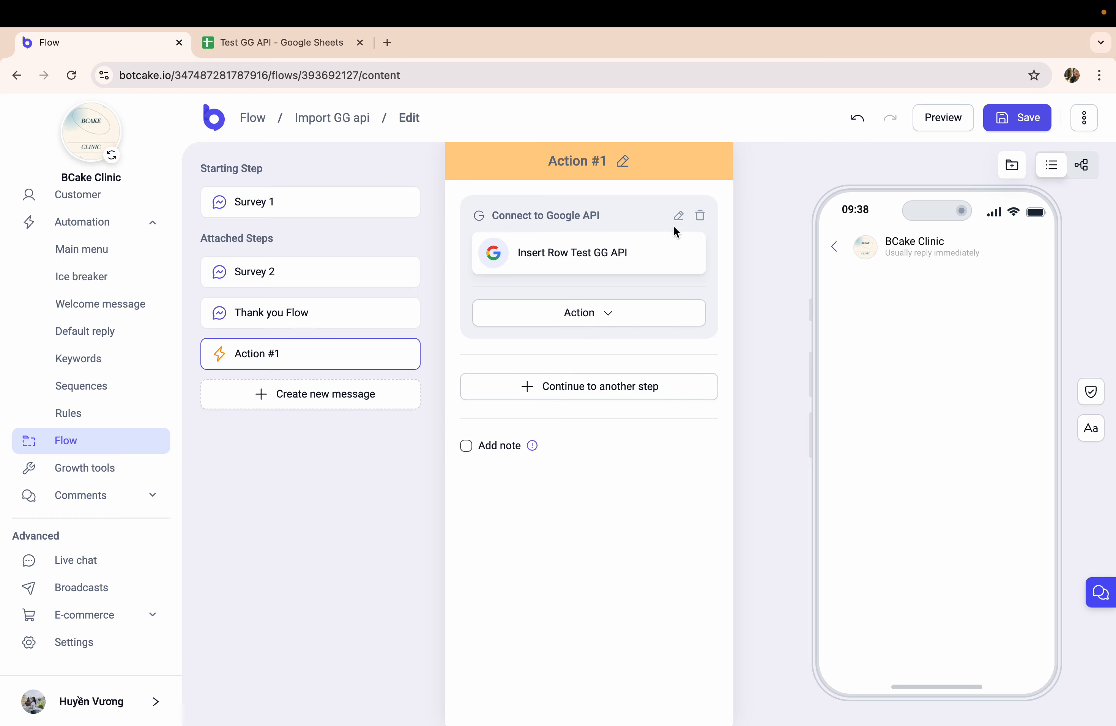
left_click(701, 218)
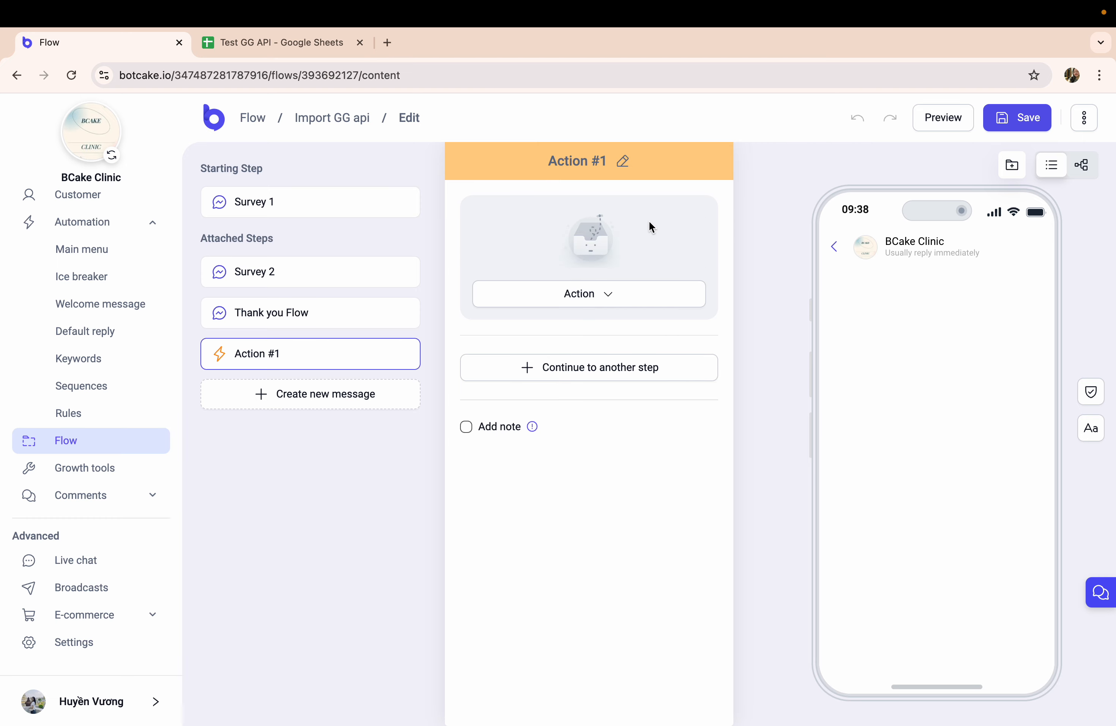
left_click(591, 295)
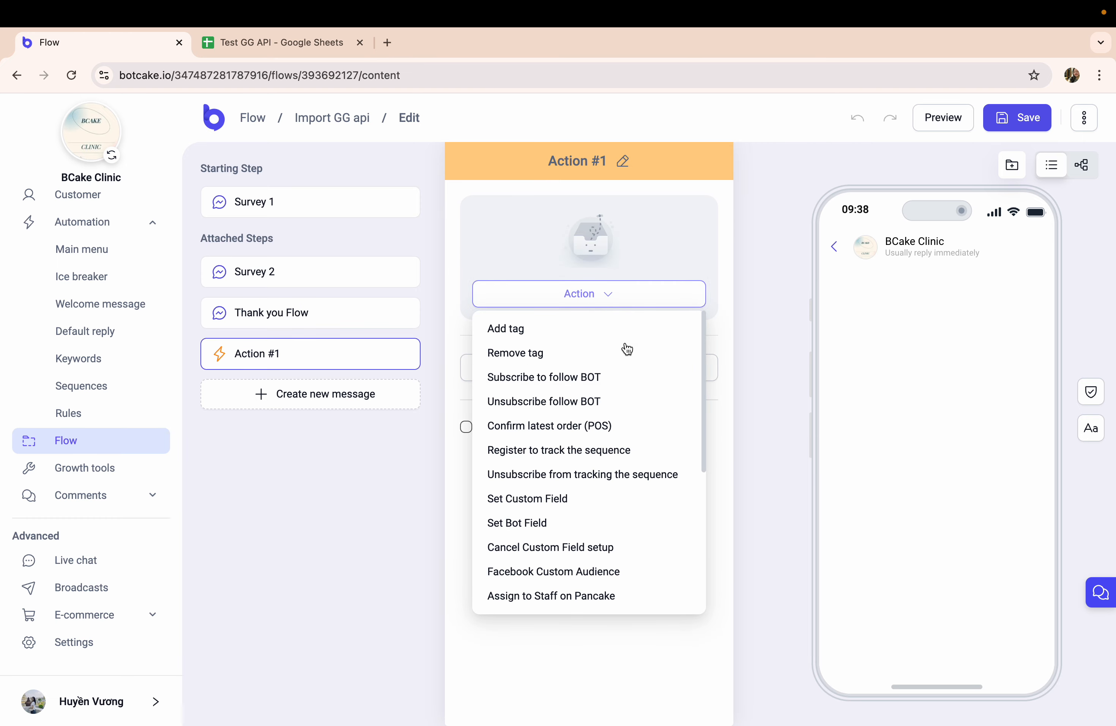
scroll(611, 394, "down", 1)
scroll(611, 394, "down", 5)
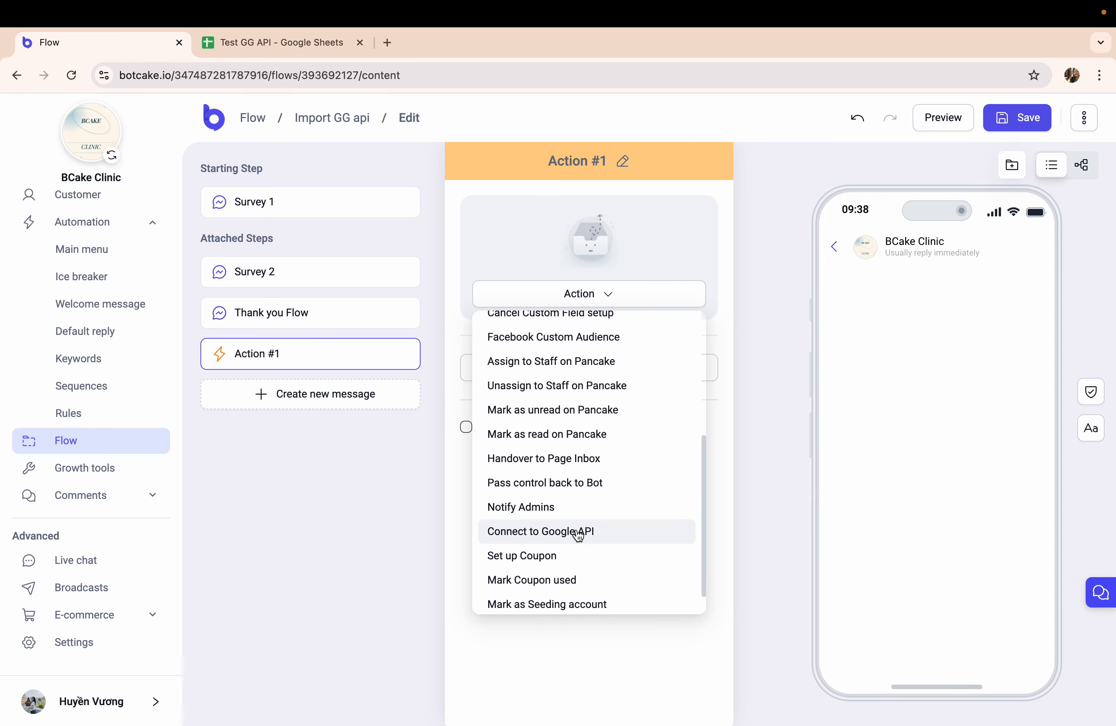
left_click(578, 530)
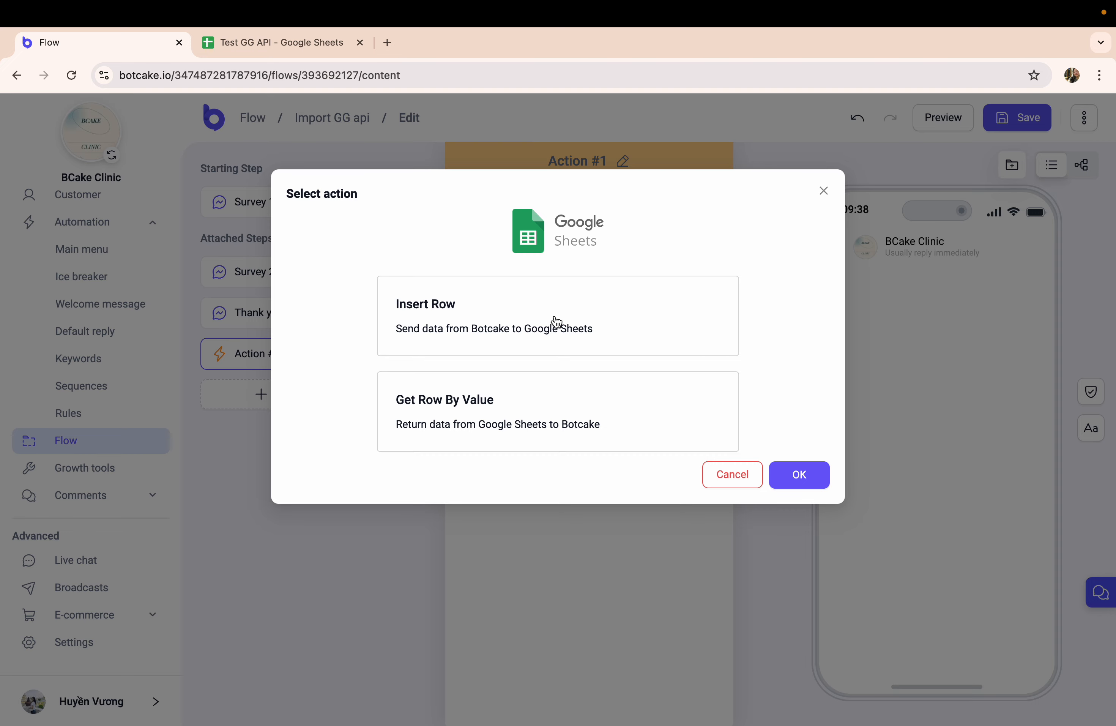
- Choose Insert Row as the Google Sheets action, targeting worksheet Sheet1 of the Test GG API spreadsheet
left_click(557, 322)
left_click(450, 408)
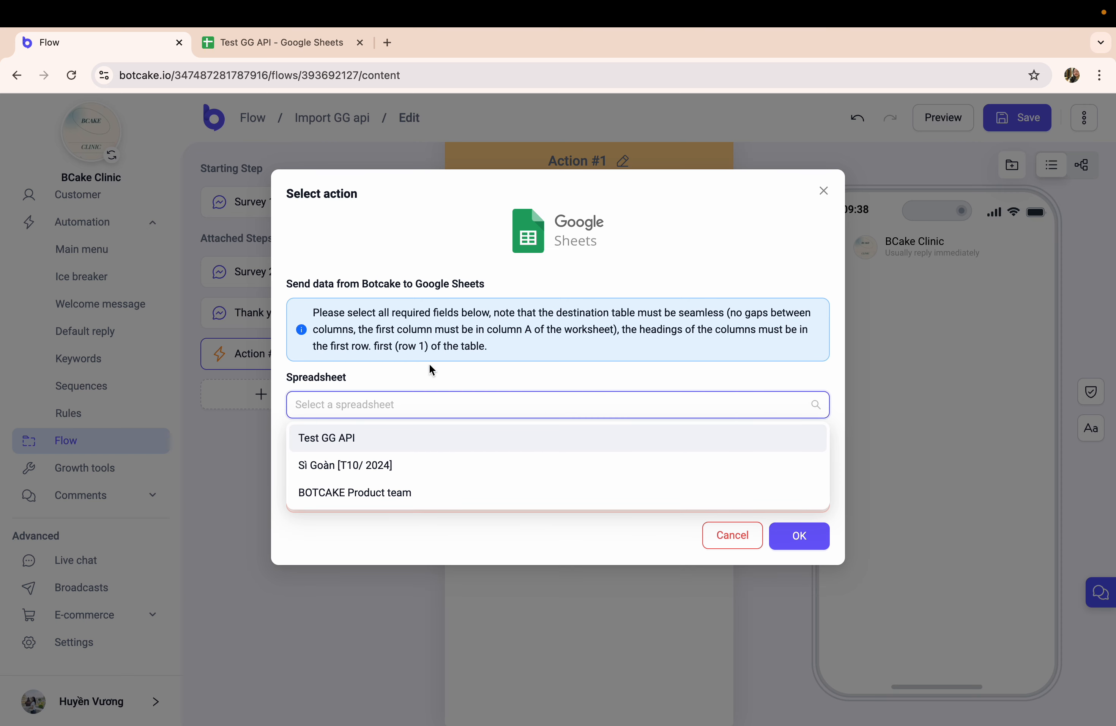
left_click(365, 445)
left_click(350, 460)
left_click(328, 495)
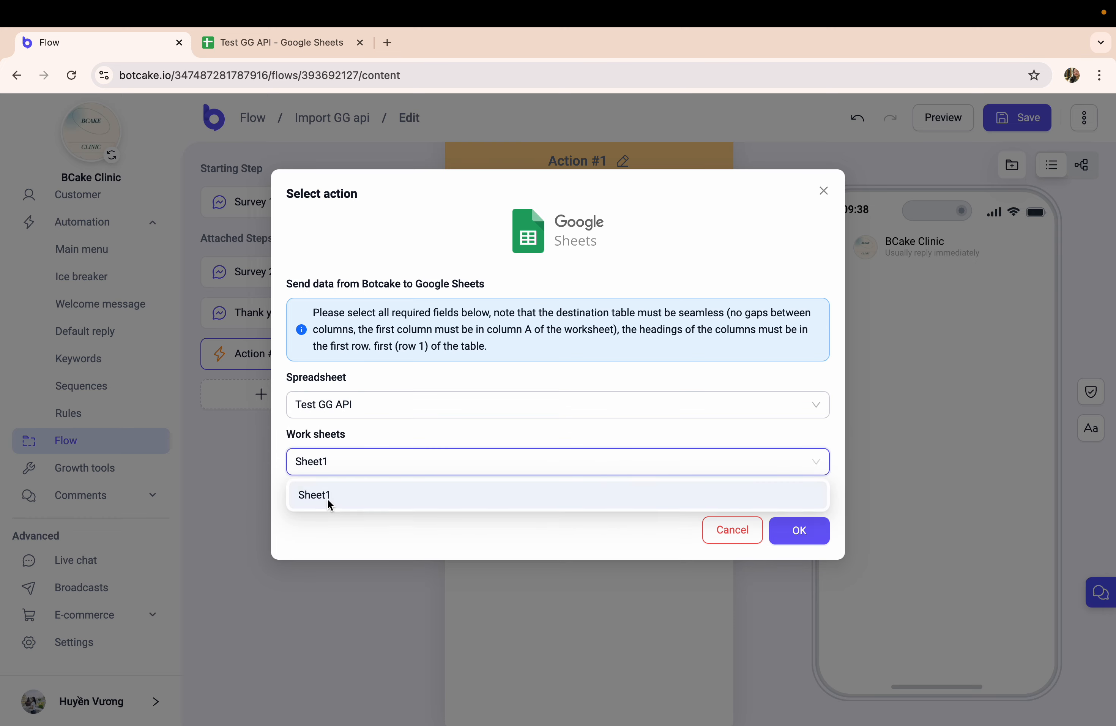
- Map the custom fields Survey 1 and Survey 2 to the matching Google column titles, and save the action and the flow
left_click(428, 556)
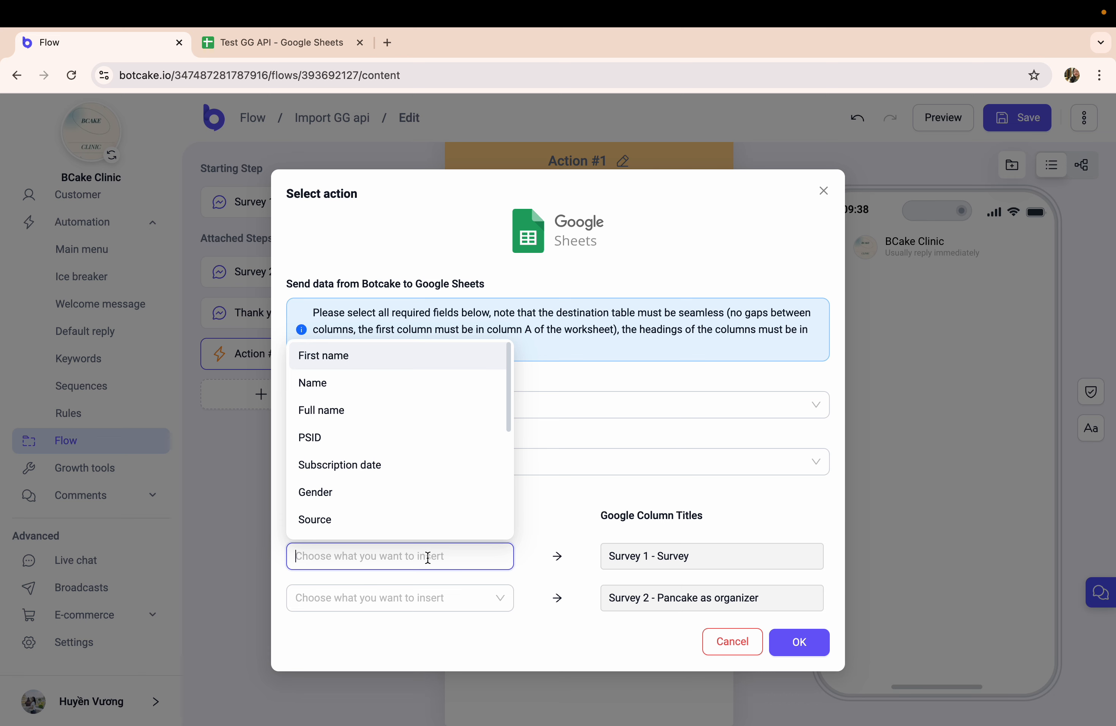
scroll(413, 488, "down", 10)
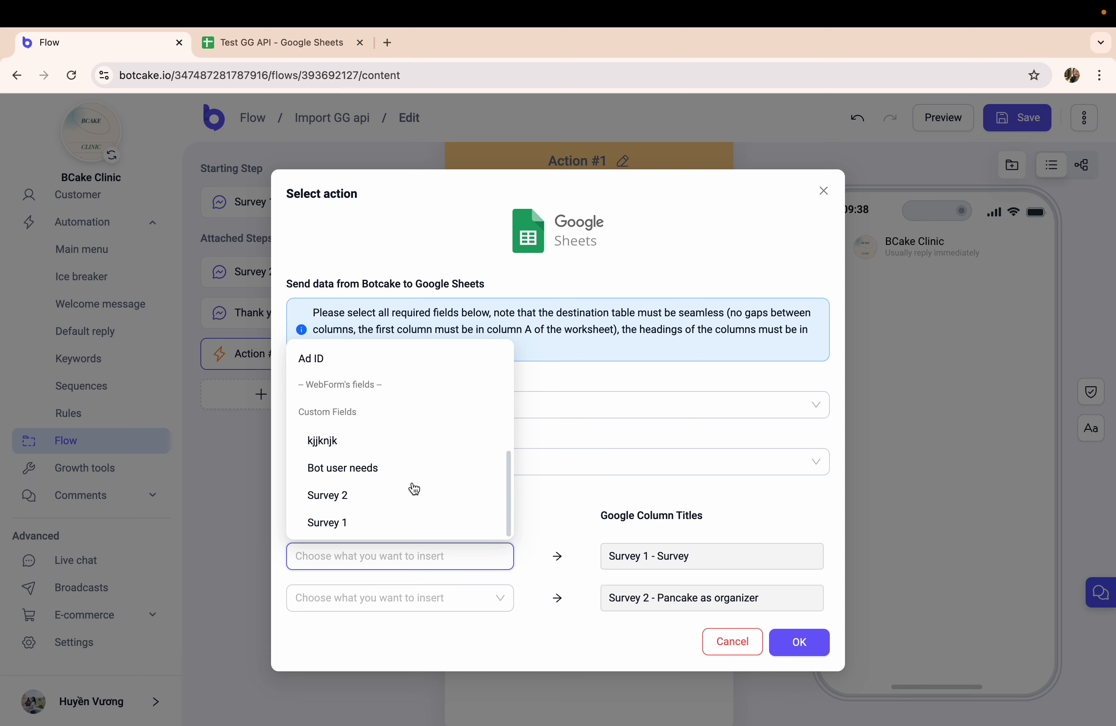
left_click(371, 521)
left_click(396, 600)
scroll(391, 515, "down", 6)
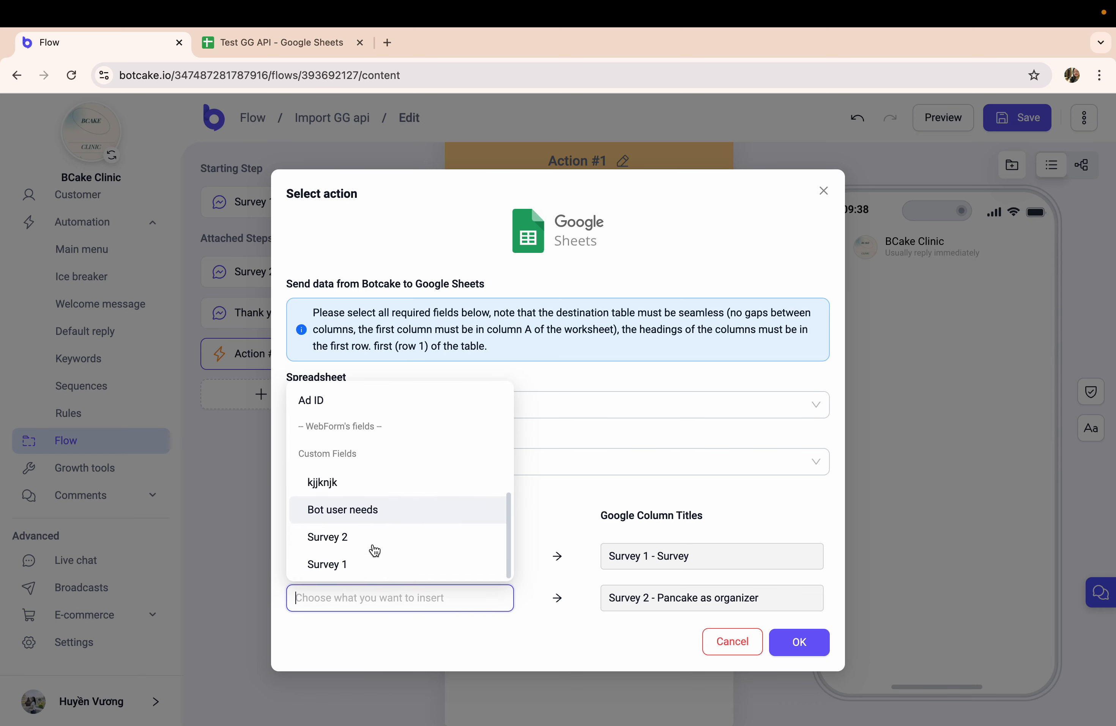
left_click(376, 546)
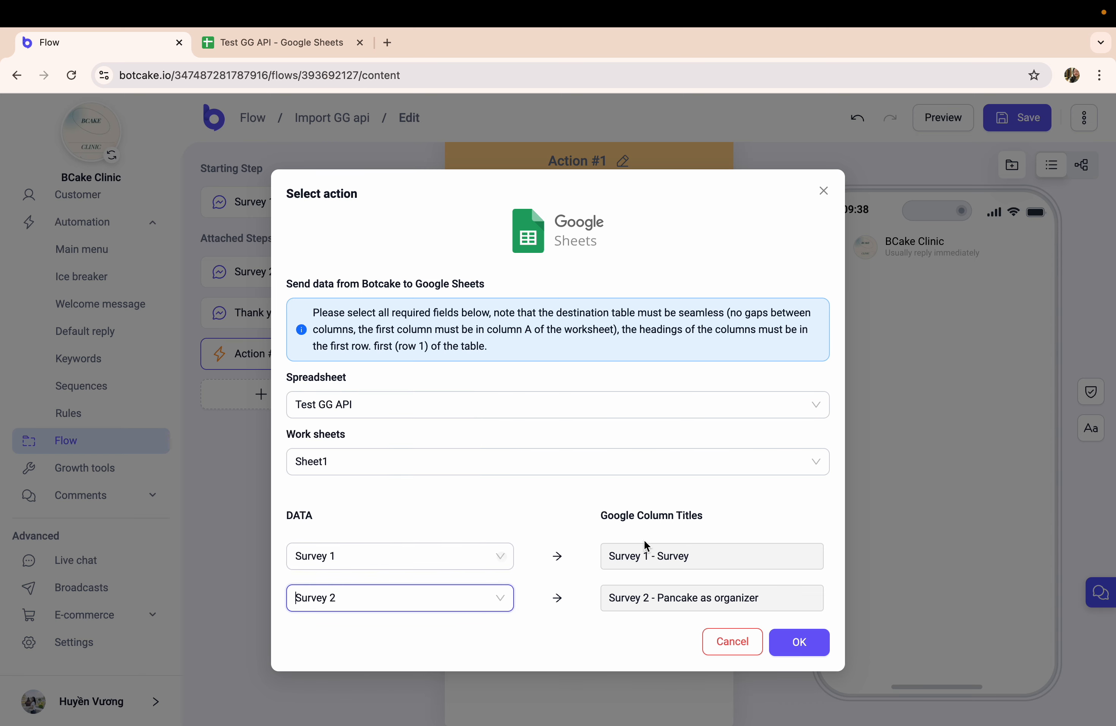
left_click(805, 646)
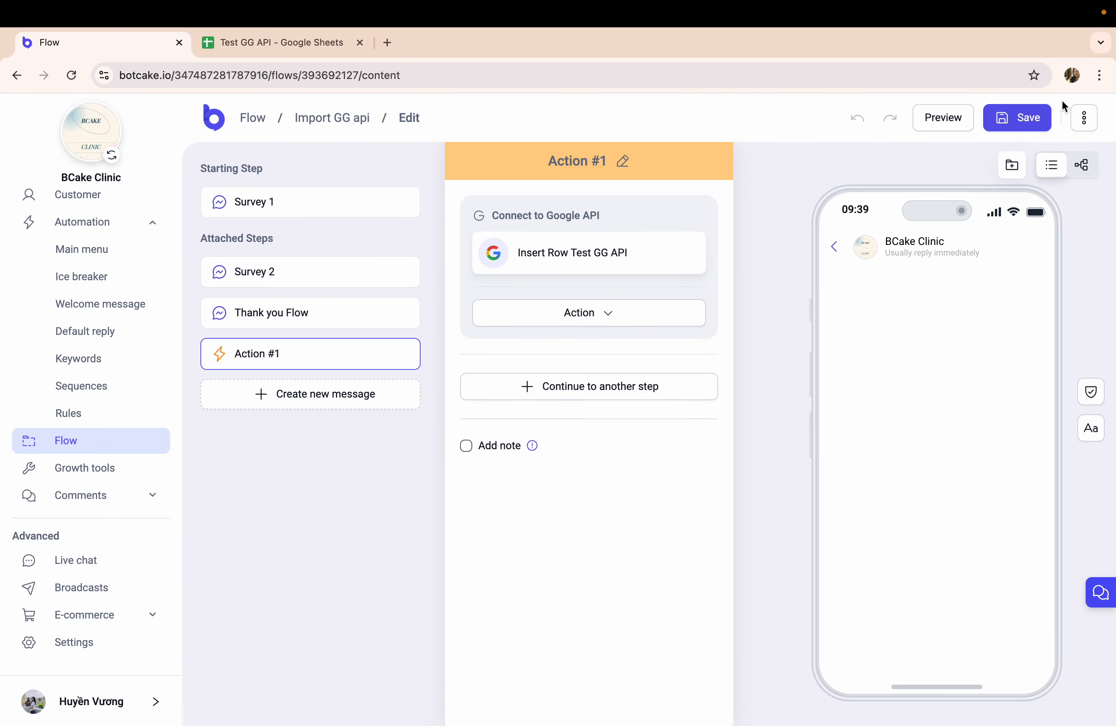
left_click(1036, 122)
- Switch to the BCake Clinic chat in Messenger, send "GG API", and answer the survey with "3 - satisfied" and "2 - just normal"
key("ctrl+Right")
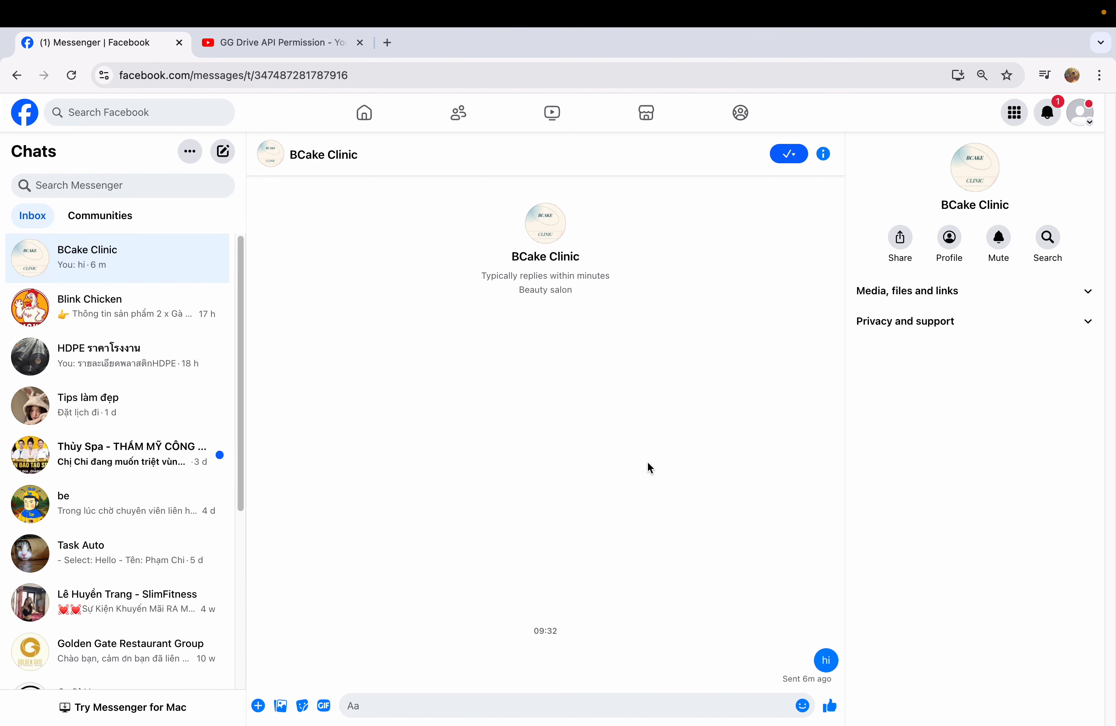
left_click(425, 706)
type("GG API")
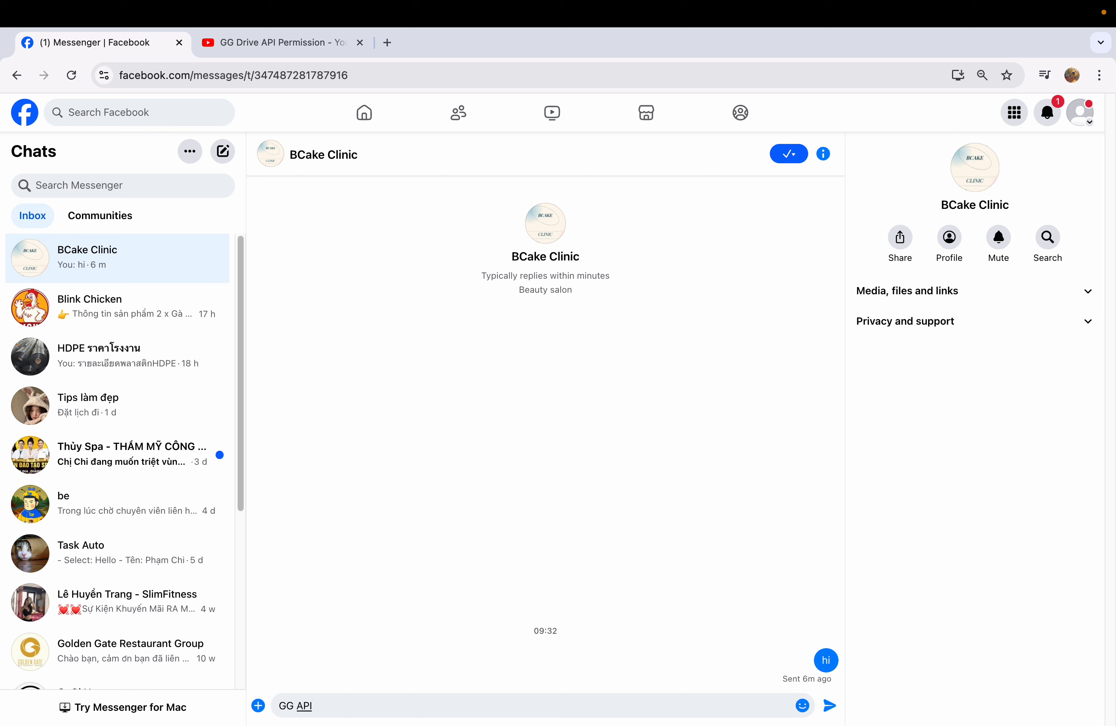
key("Return")
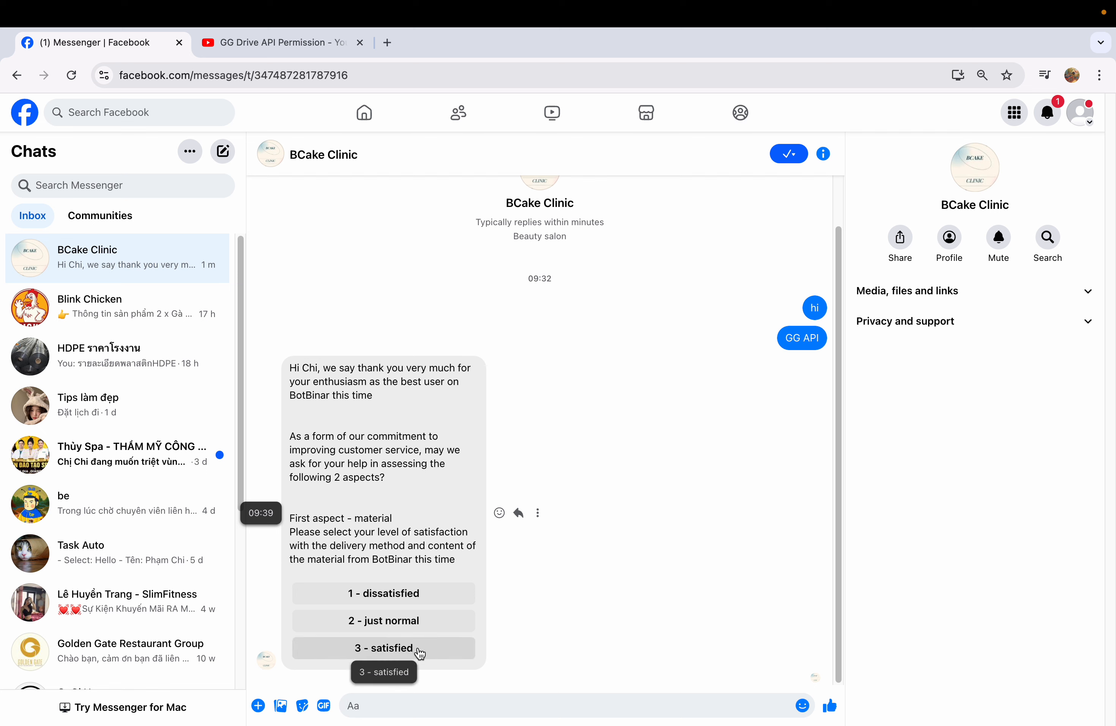
left_click(419, 652)
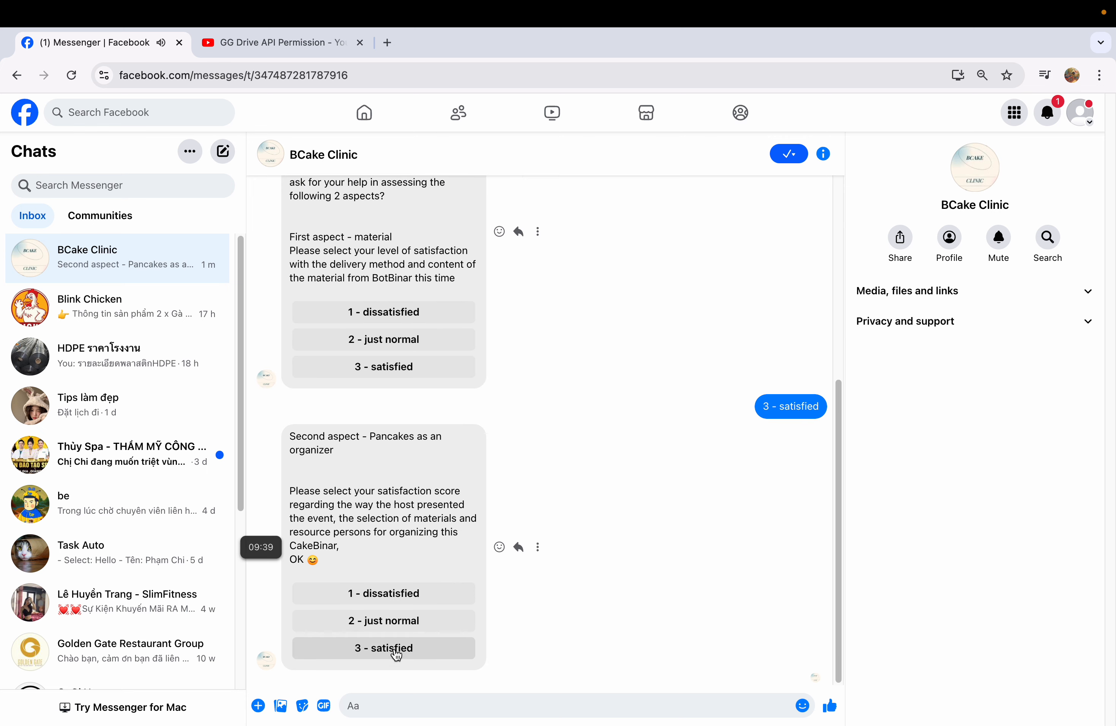
left_click(387, 621)
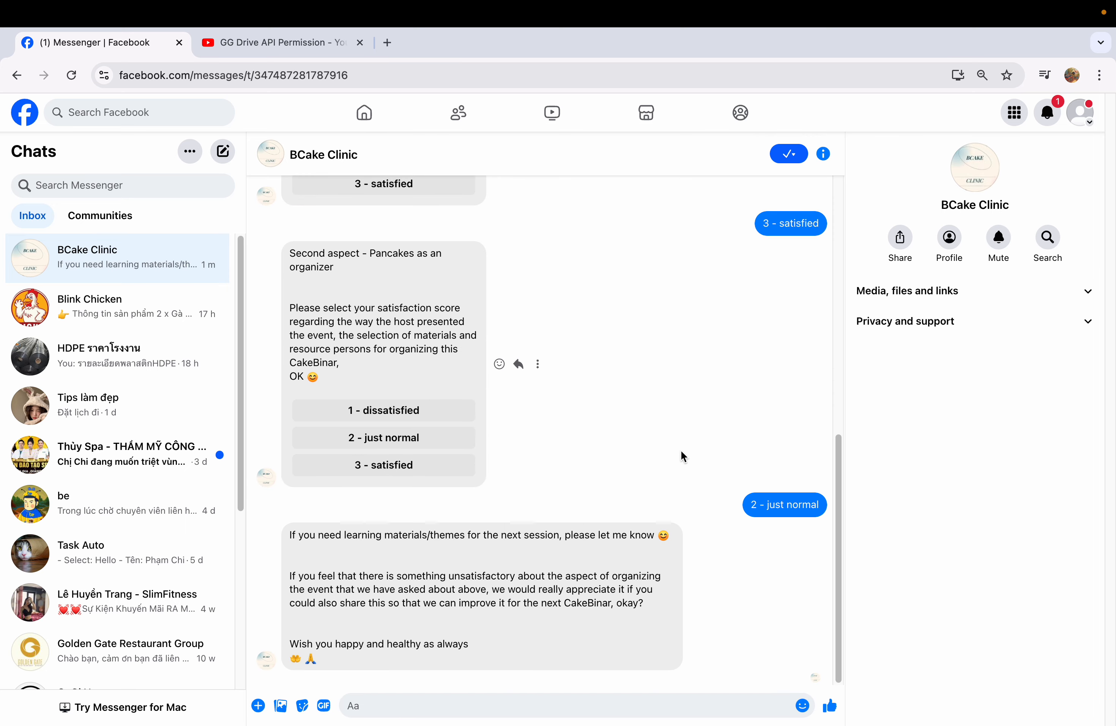
- Switch to the Test GG API spreadsheet in Google Sheets and check the survey answers recorded under the two headers
key("ctrl+Left")
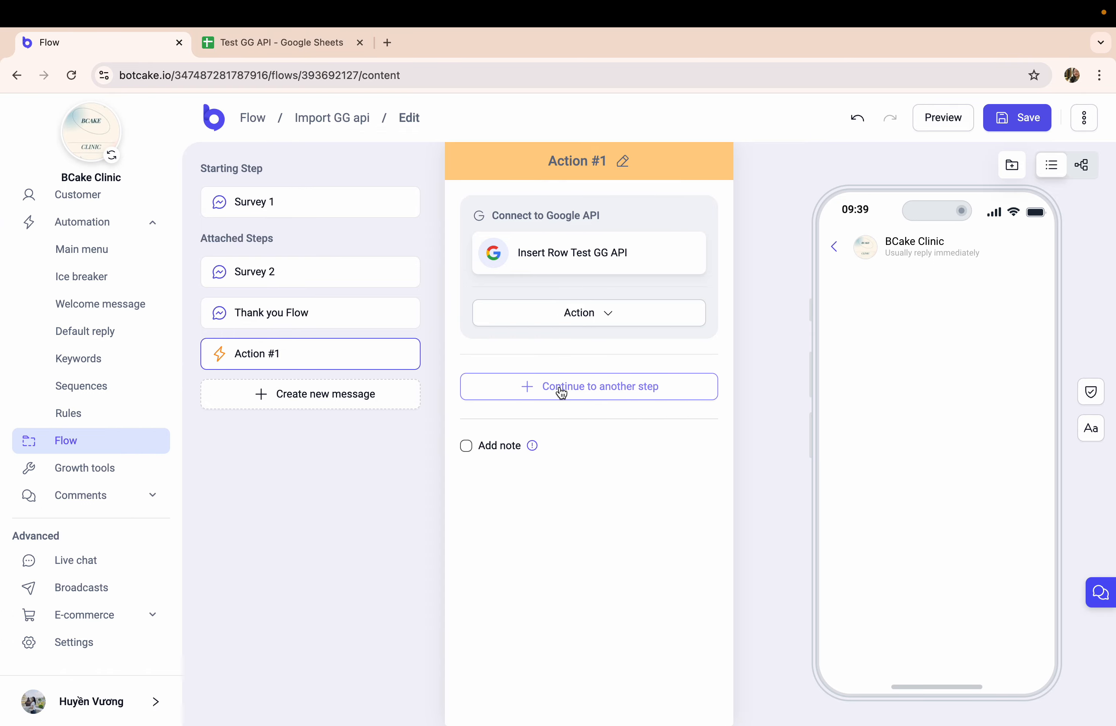
left_click(283, 49)
left_click(257, 322)
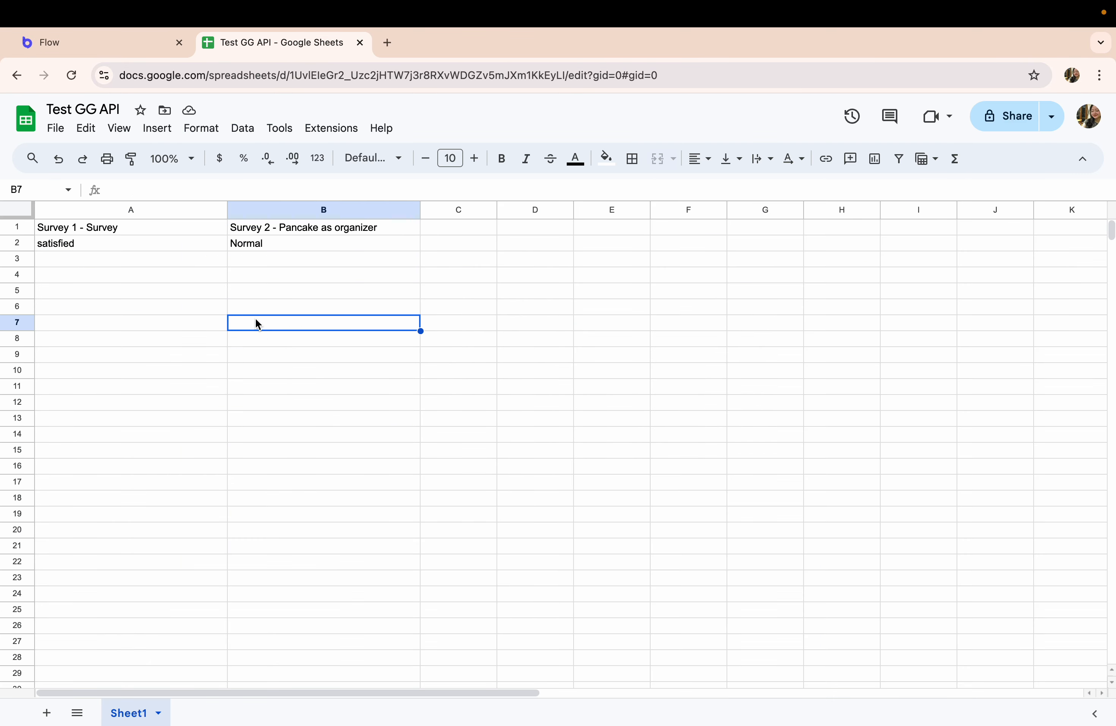